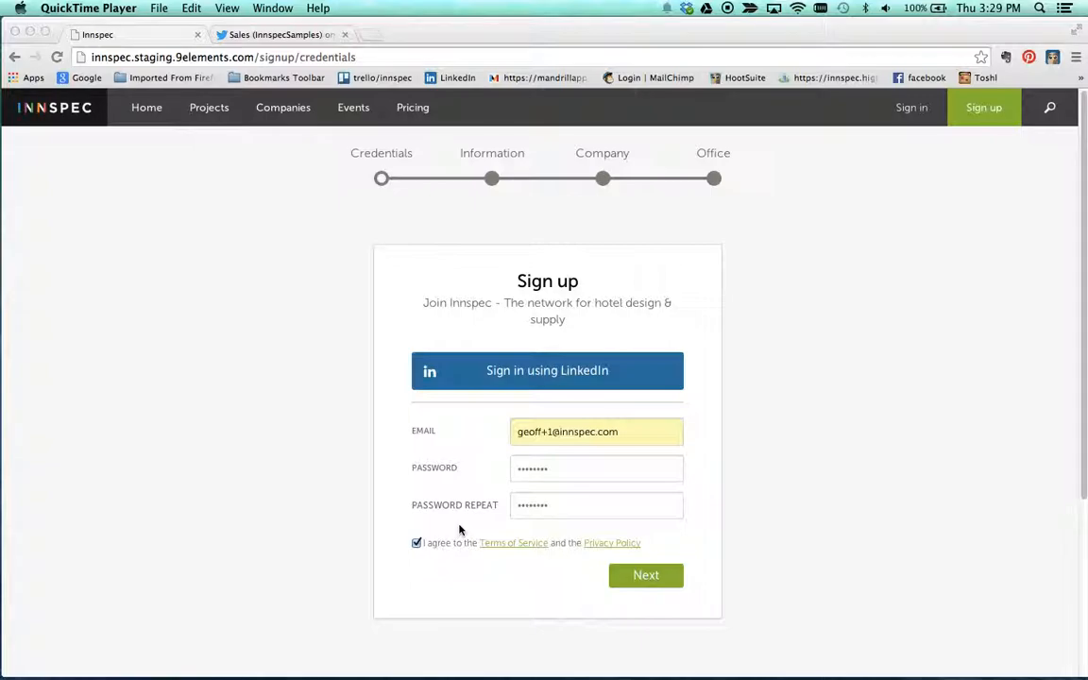
Step: Submit the sign-up credentials and upload david-schwimmer.jpg from the Desktop's Supplier Sample folder as the avatar
click(648, 578)
click(650, 579)
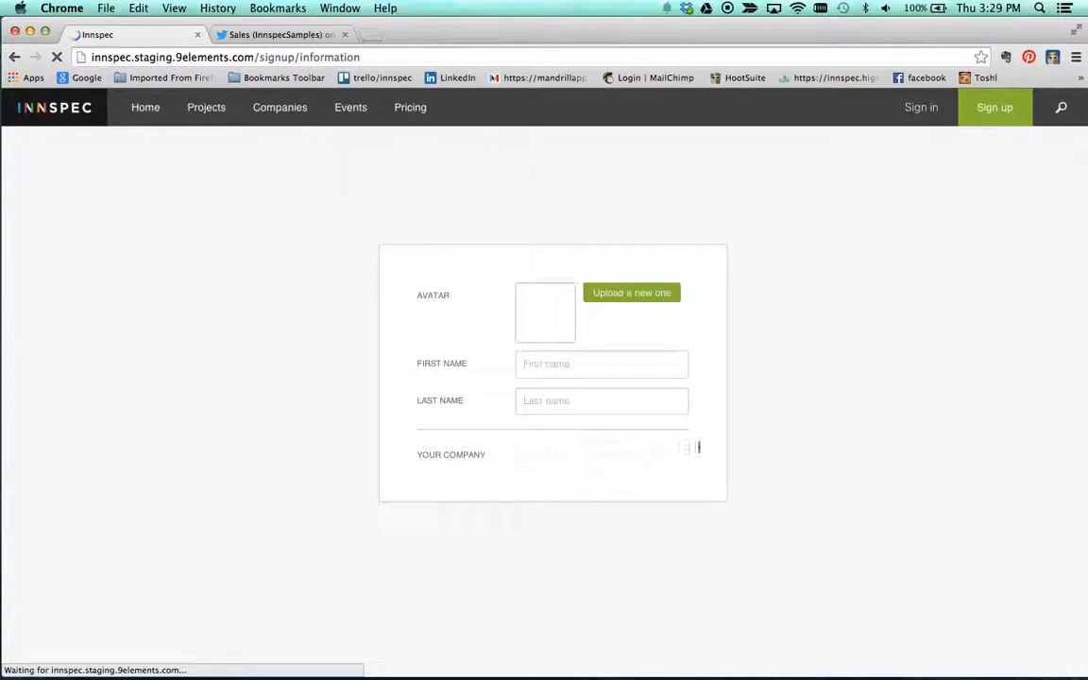
click(630, 294)
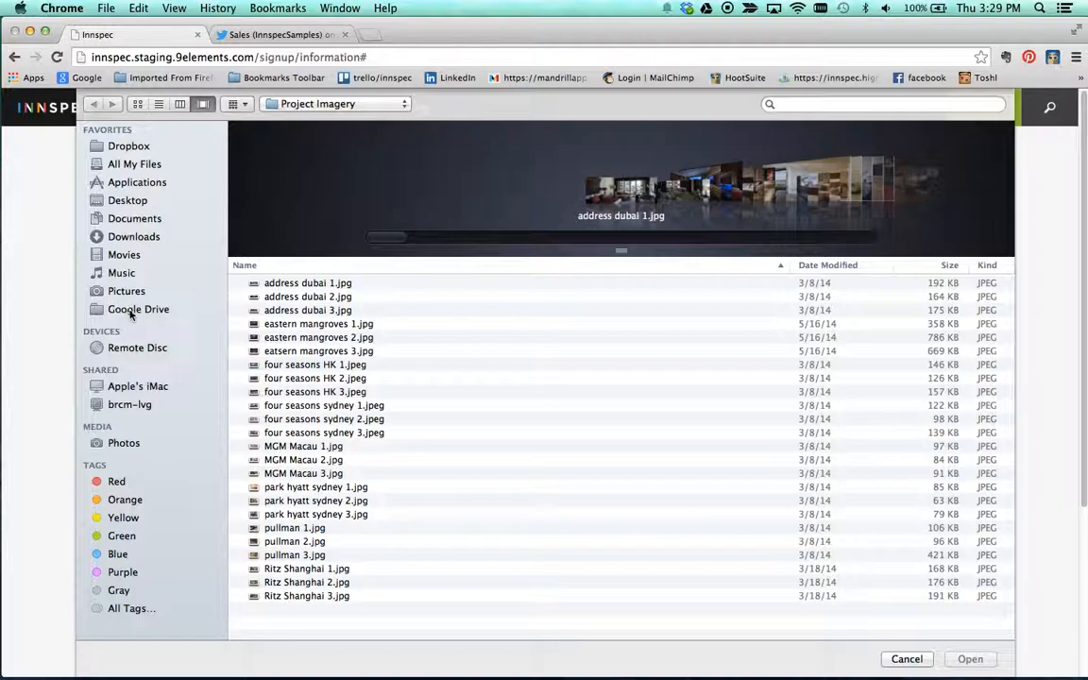
click(130, 202)
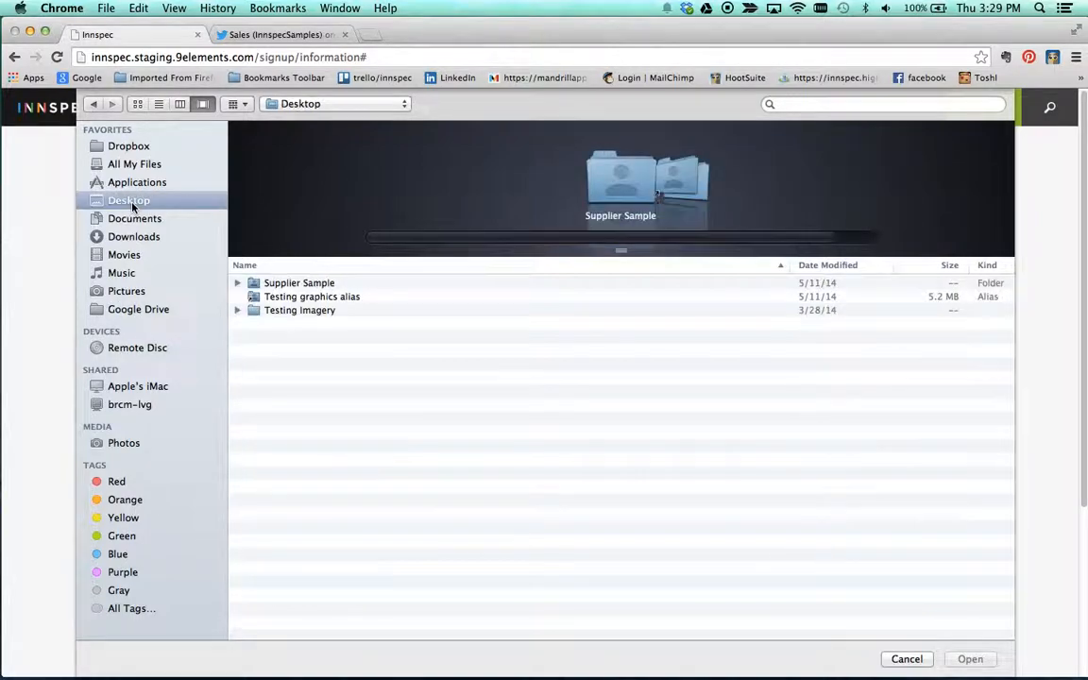
double_click(315, 286)
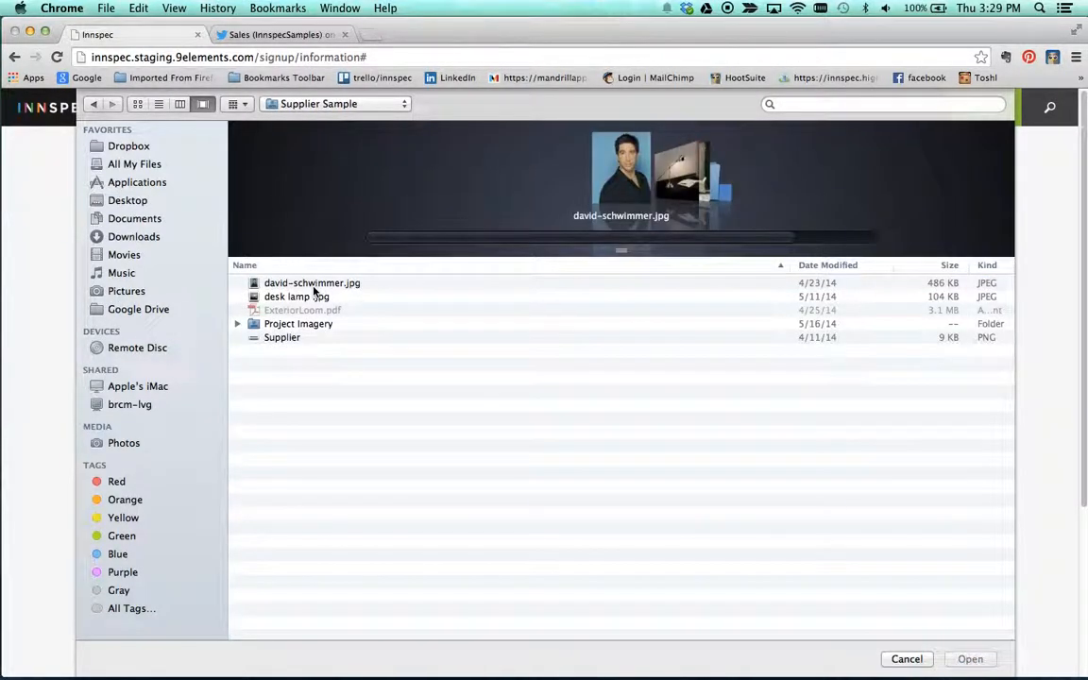
click(319, 283)
click(979, 659)
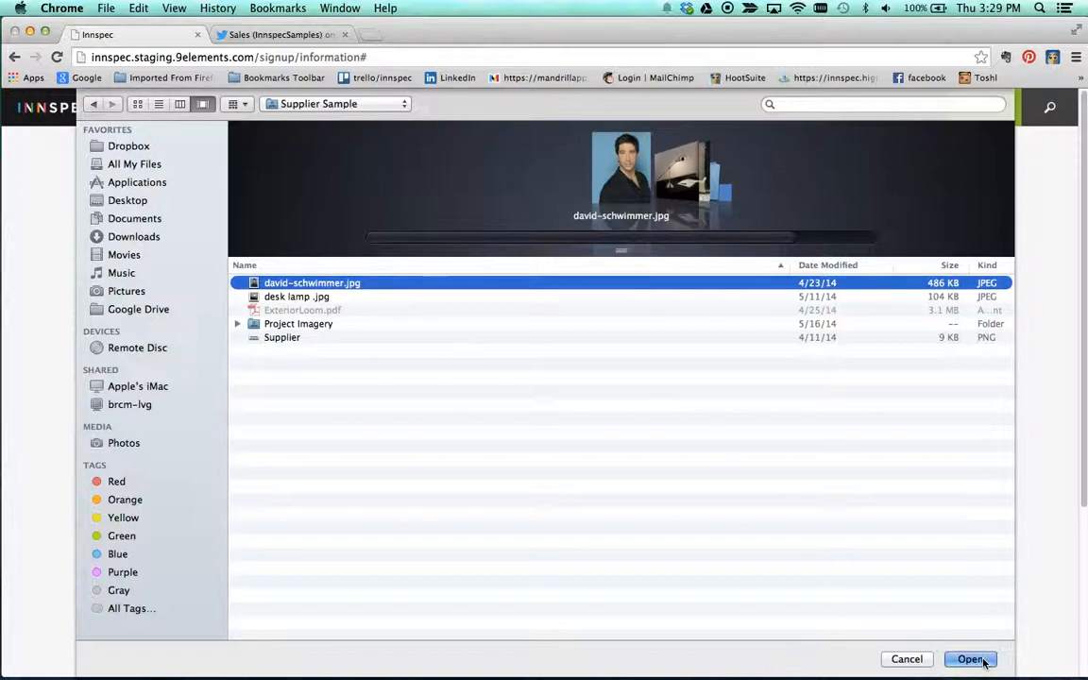
Step: Fill in the first name and last name on the sign-up information form
click(613, 363)
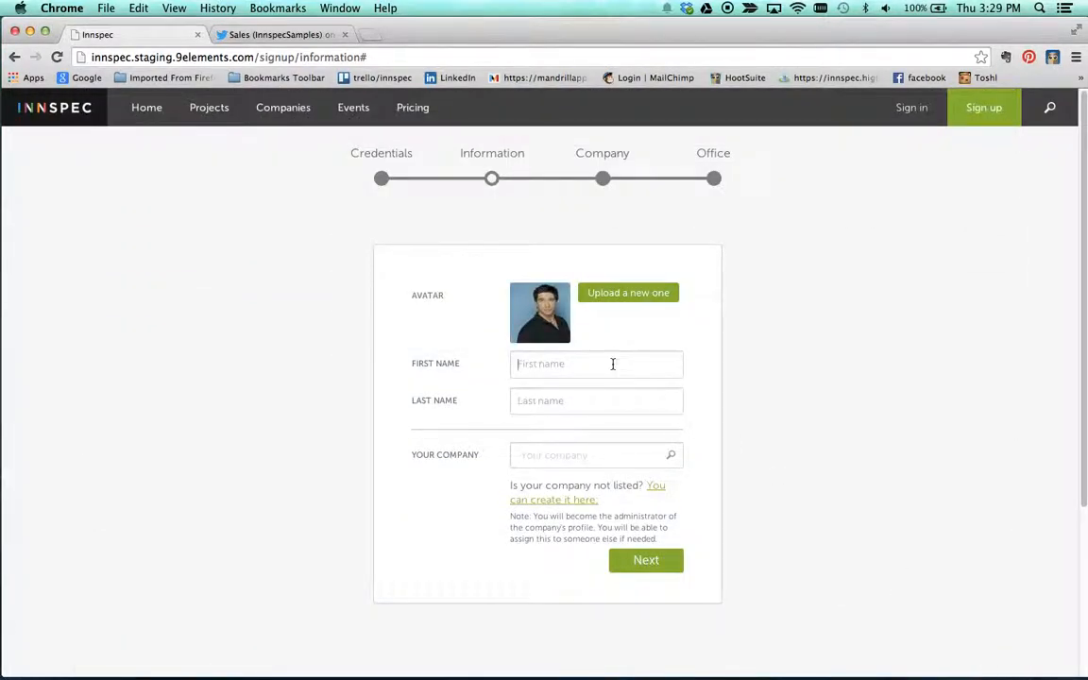
text(Mr)
key(Tab)
text(Supplier)
key(Tab)
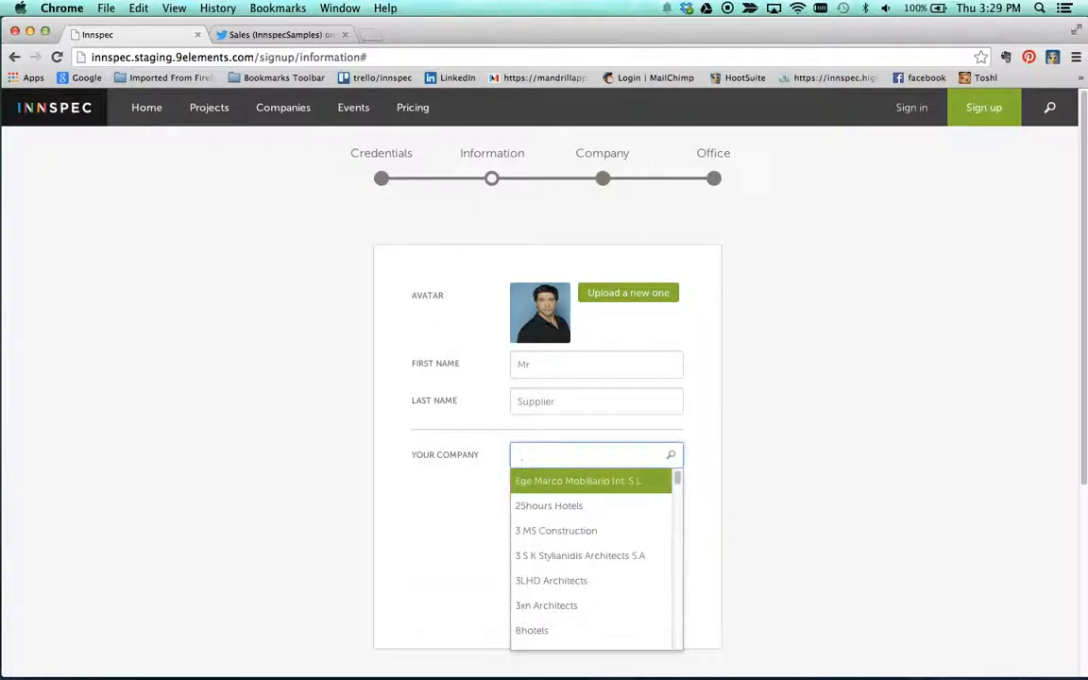
Step: Search the company list for "sample", then open the form for creating an unlisted company
text(sample)
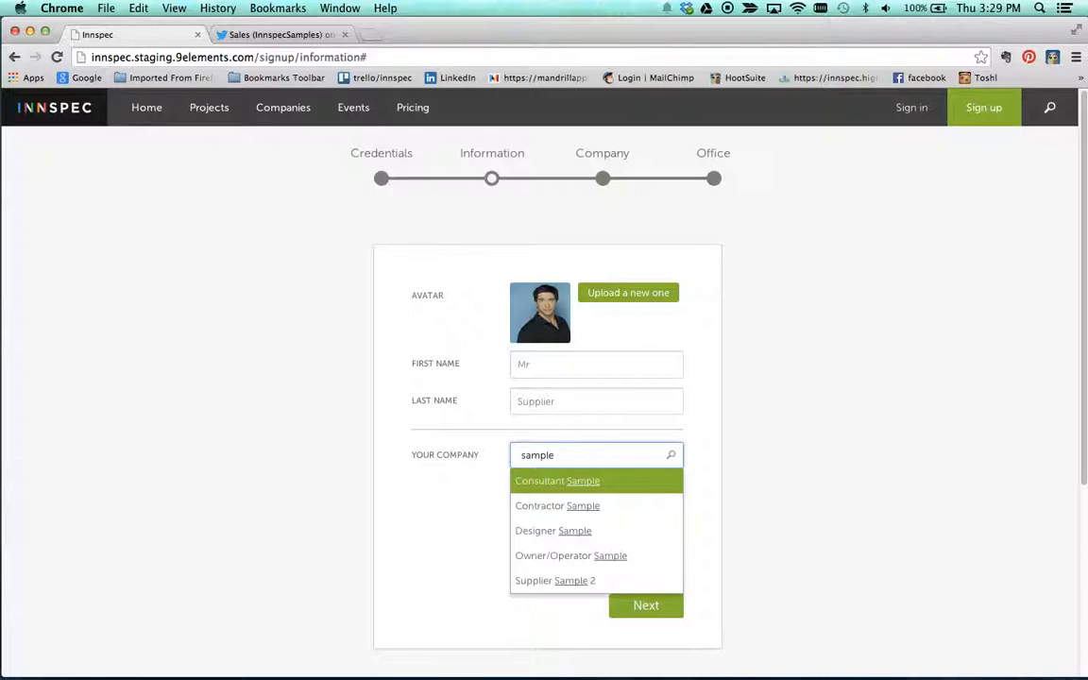
key(Tab)
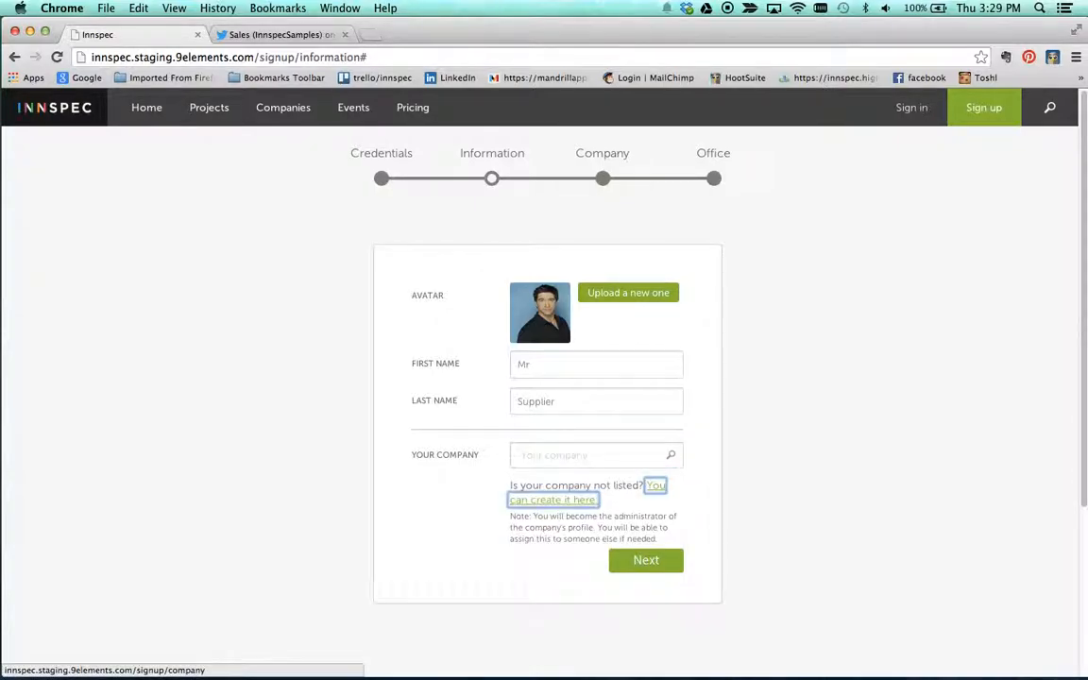
click(562, 506)
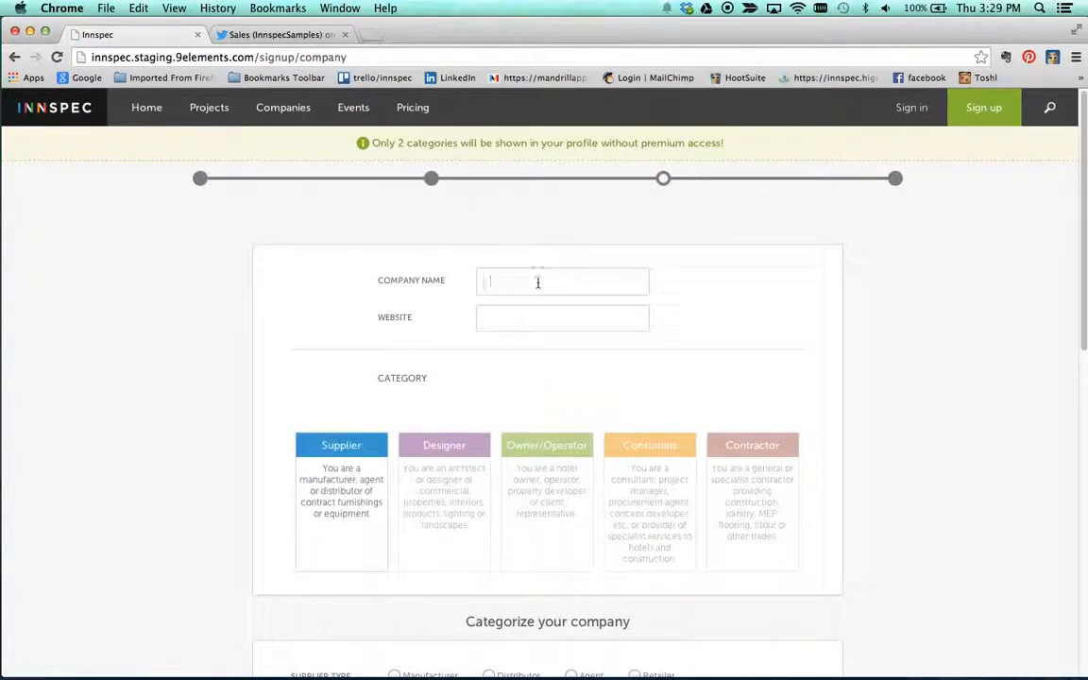
click(537, 282)
text(Supplier)
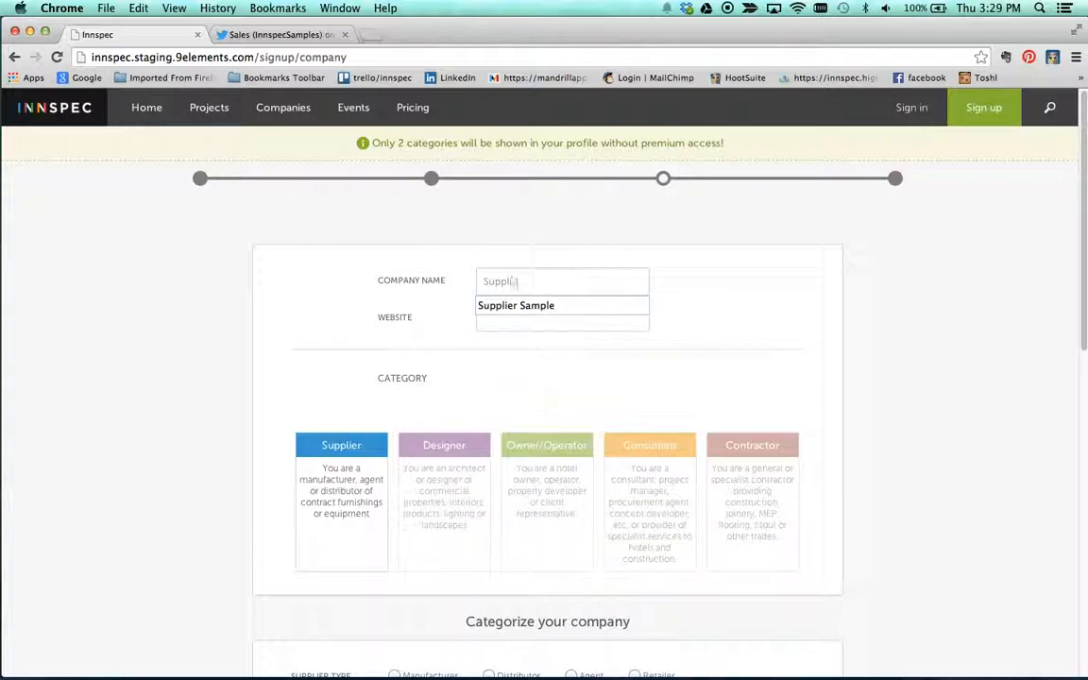
key(Down)
key(Tab)
text(ww)
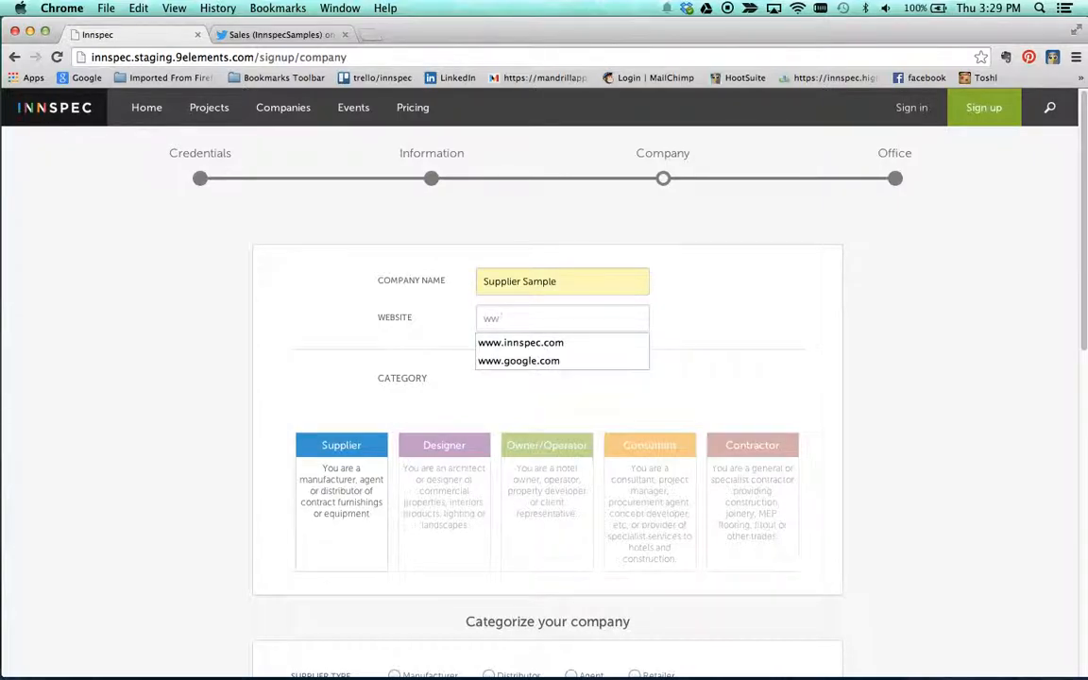
key(Down)
key(Down)
key(Tab)
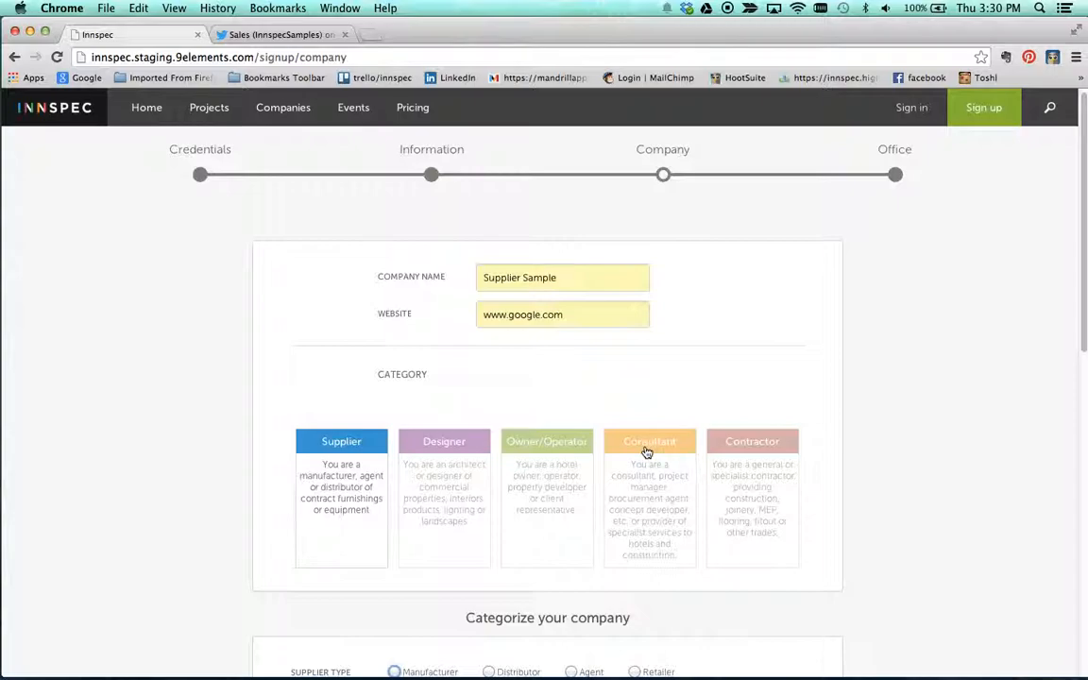
Step: Categorize the company as a Supplier of type Manufacturer that supplies Furnishings - FF&E
scroll(331, 458, down, 5)
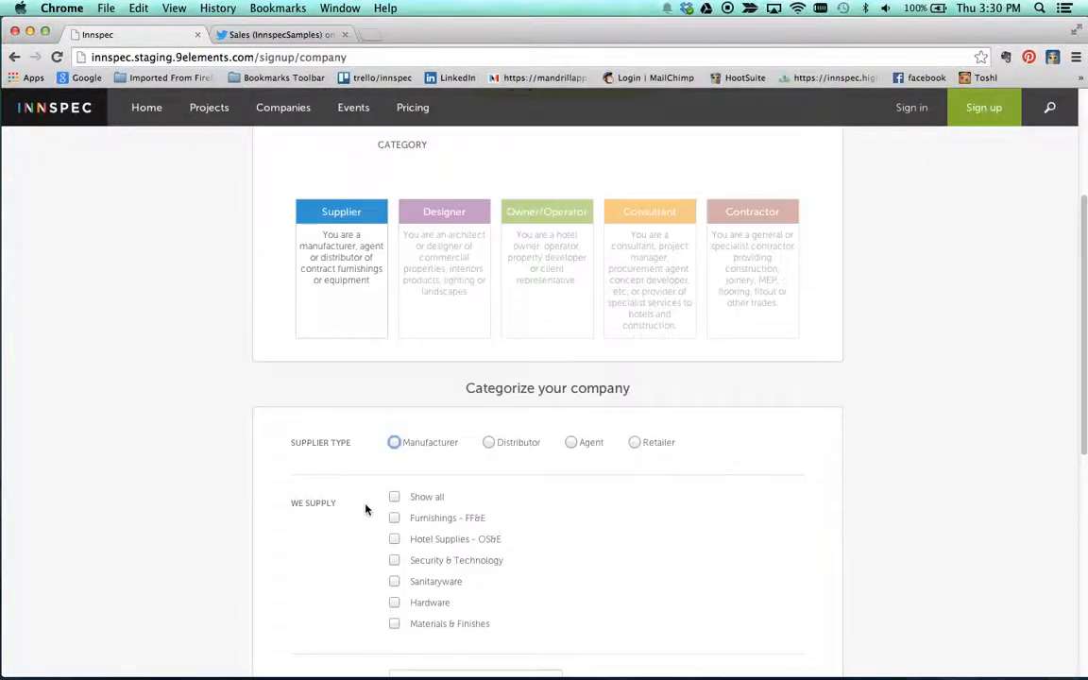
click(355, 259)
scroll(521, 450, down, 1)
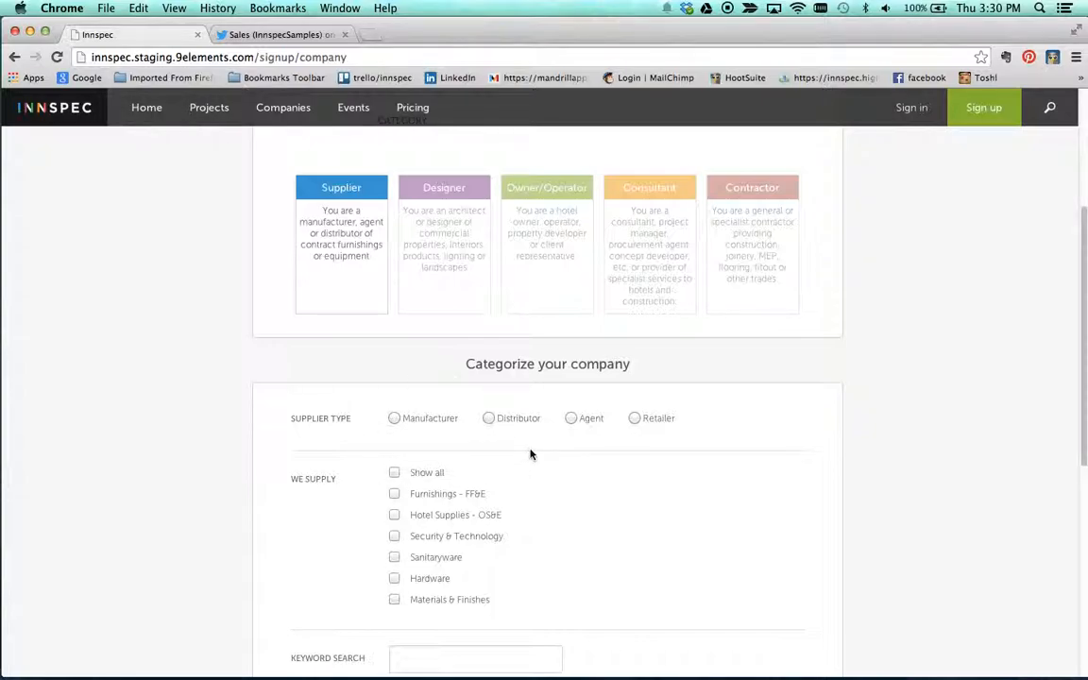
click(395, 419)
scroll(554, 478, down, 2)
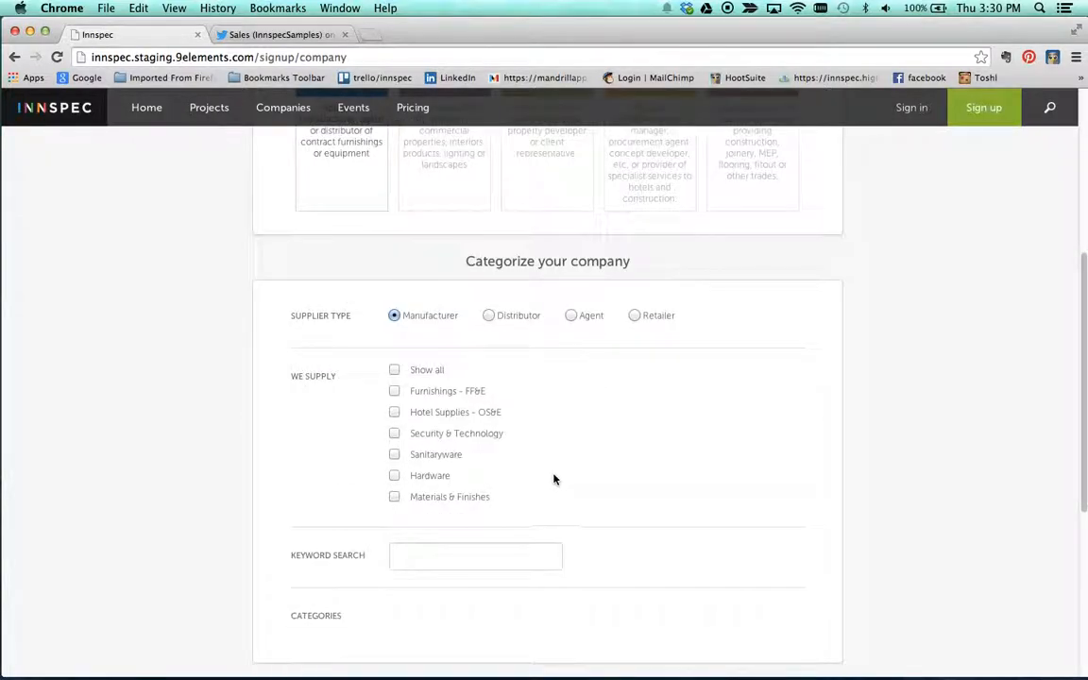
click(394, 391)
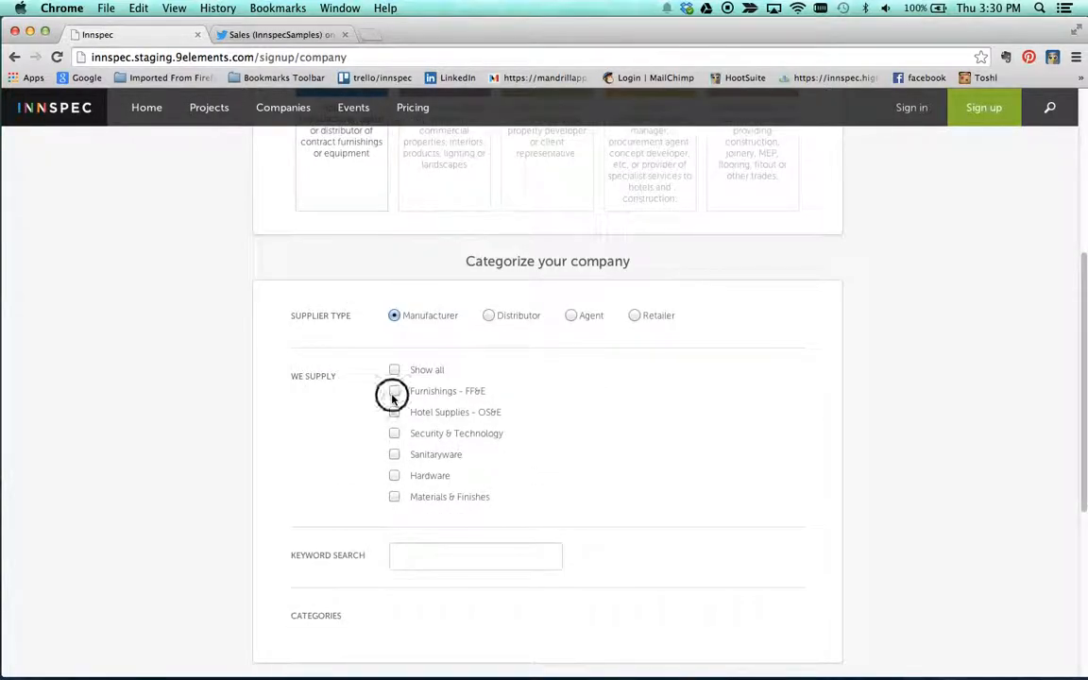
Step: Select Carpets & Rugs without Hand-Tufted Rugs, Traditional & Antique Rugs, Wilton, Carpet Tile and Hand-Knotted Rugs, and continue to the office details
scroll(525, 452, down, 1)
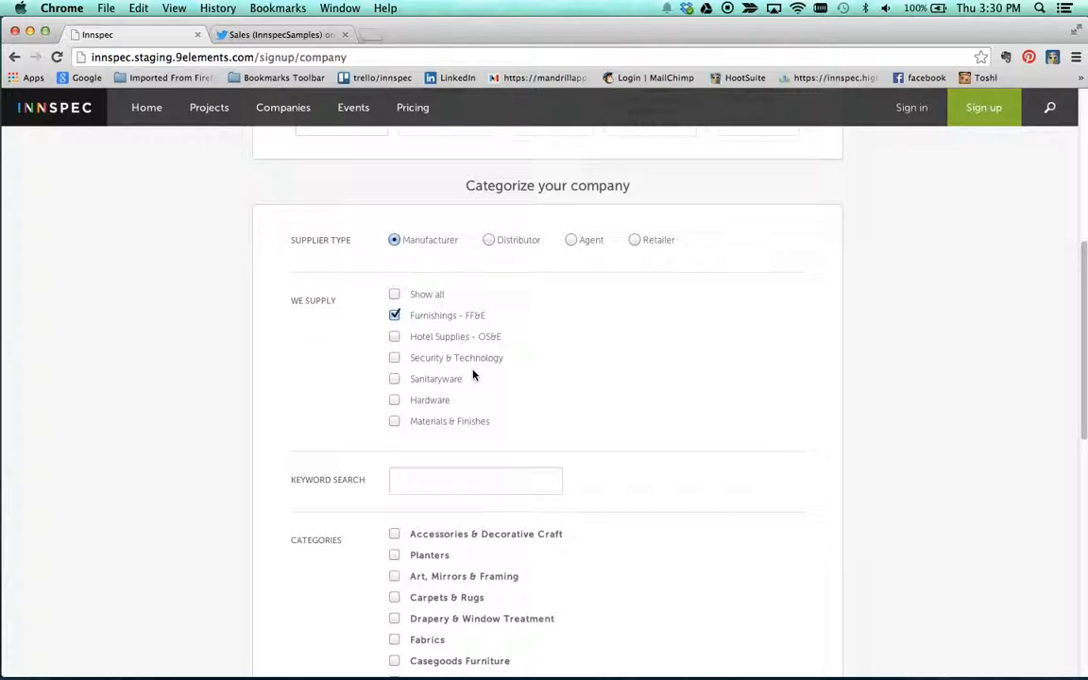
scroll(475, 375, down, 2)
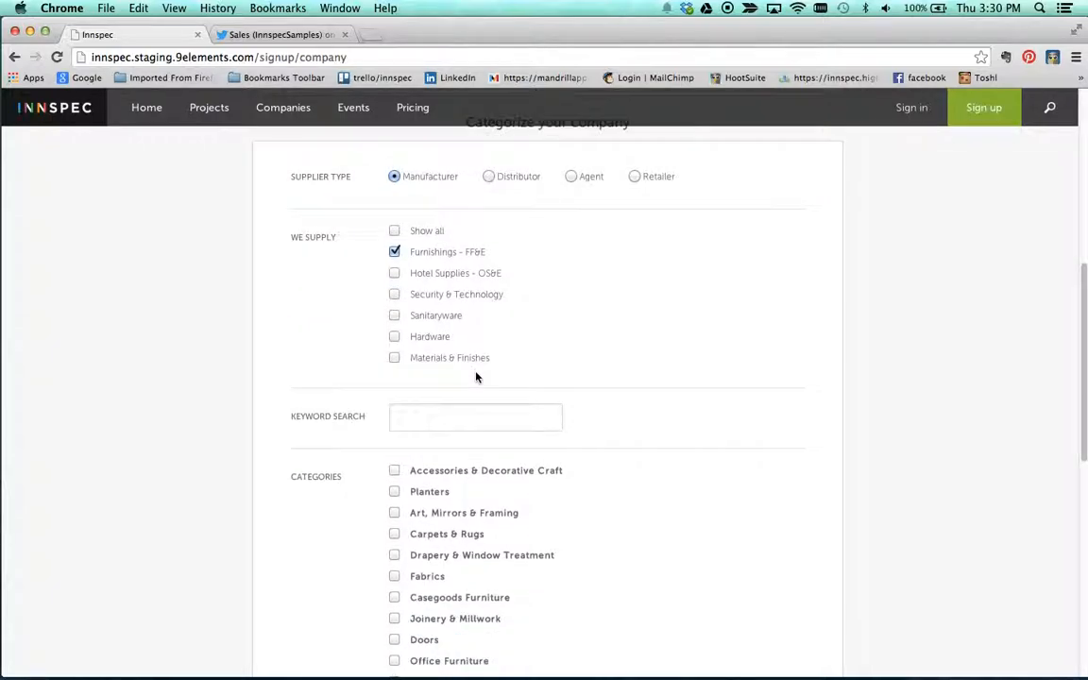
click(394, 533)
scroll(394, 529, down, 5)
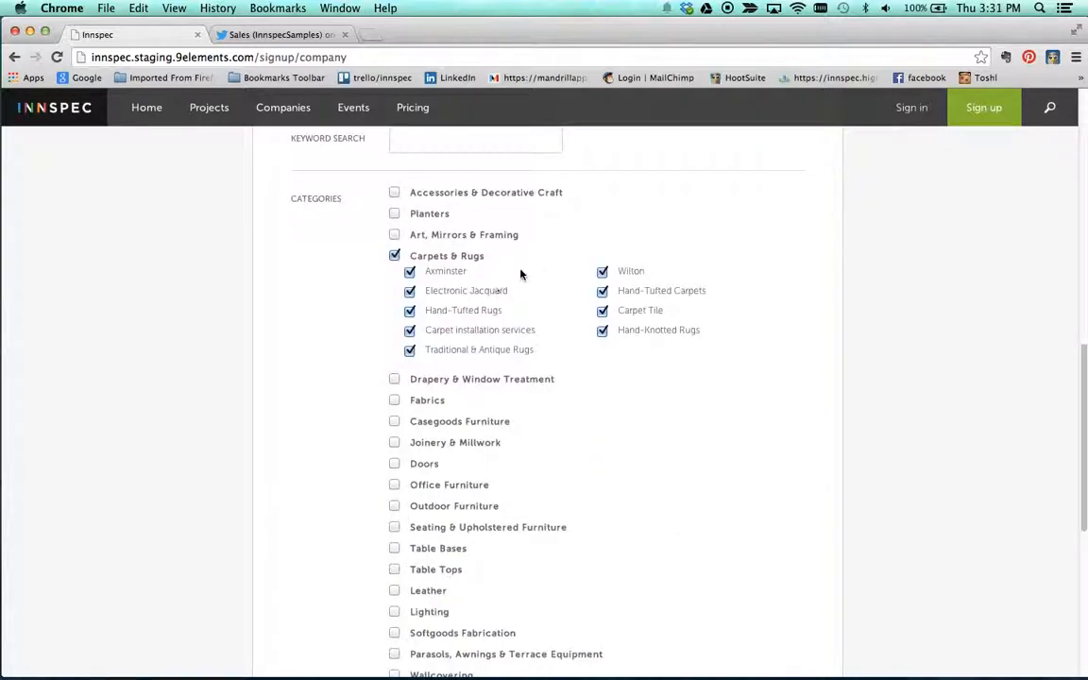
click(410, 313)
click(410, 350)
click(602, 273)
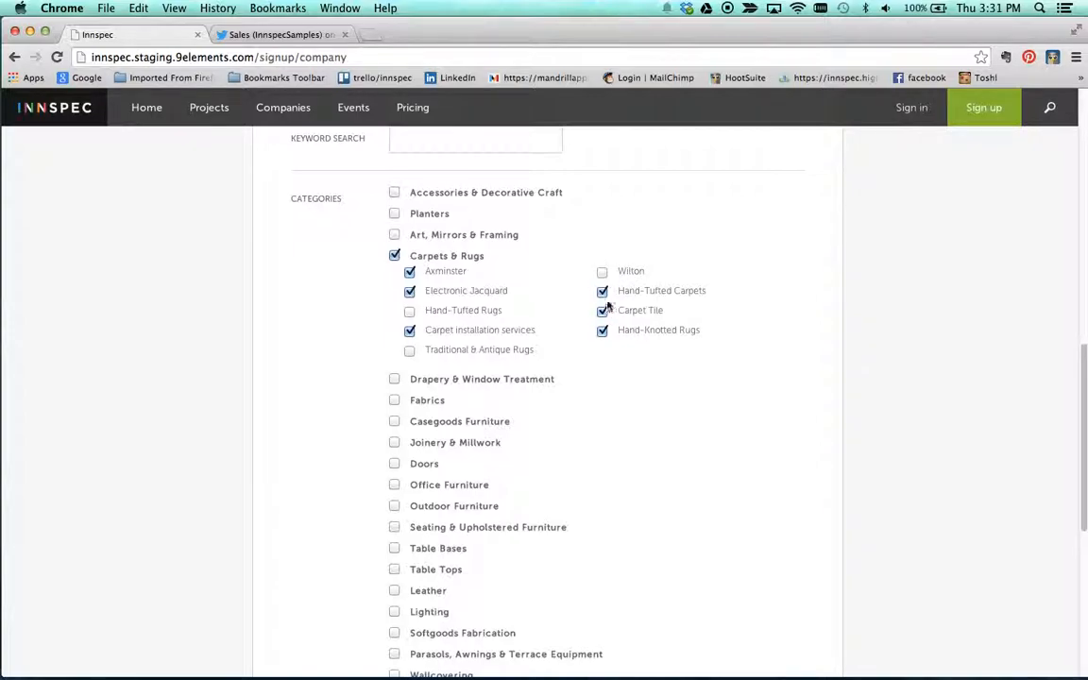
click(602, 313)
click(601, 332)
scroll(341, 468, down, 10)
click(558, 360)
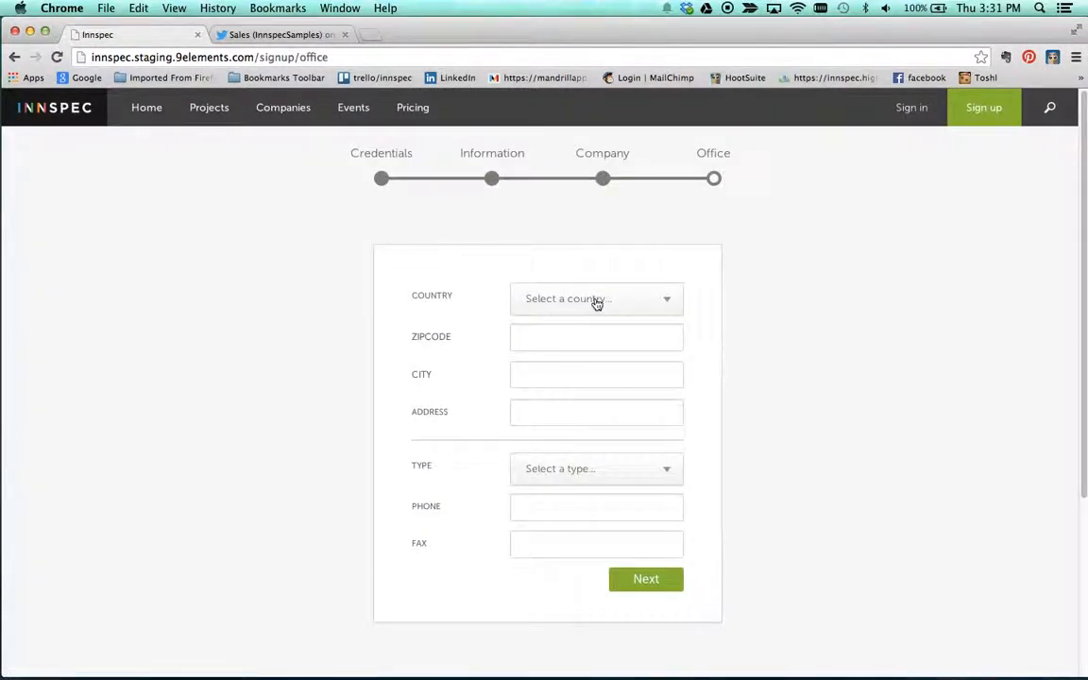
Step: Set the office's country to Netherlands and fill in its zipcode
click(596, 300)
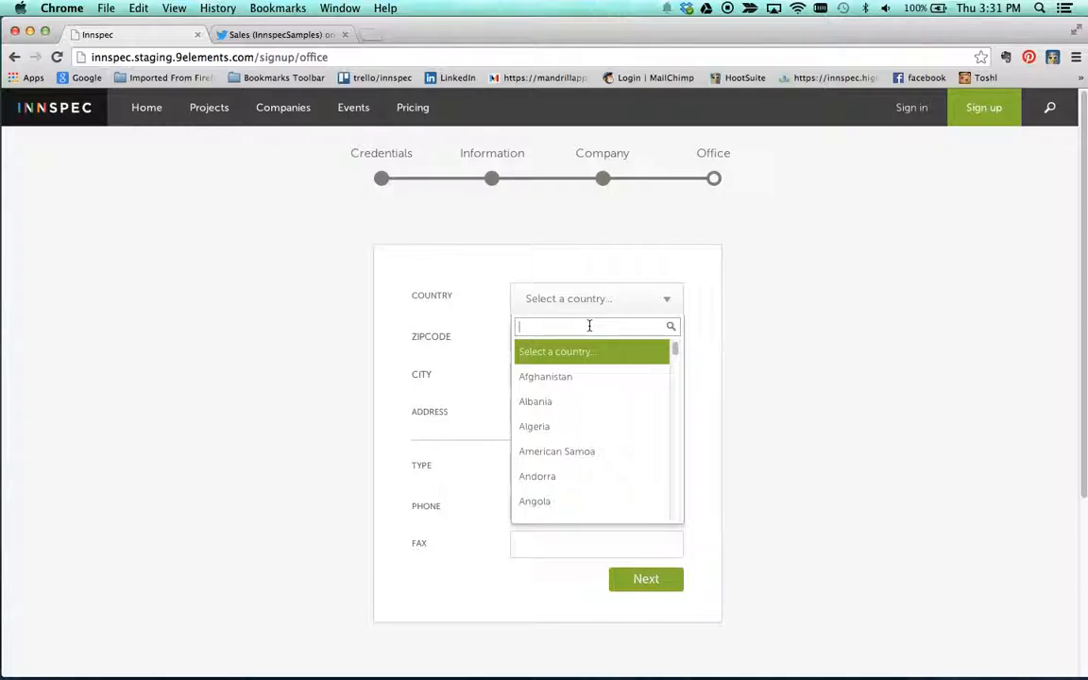
text(nether)
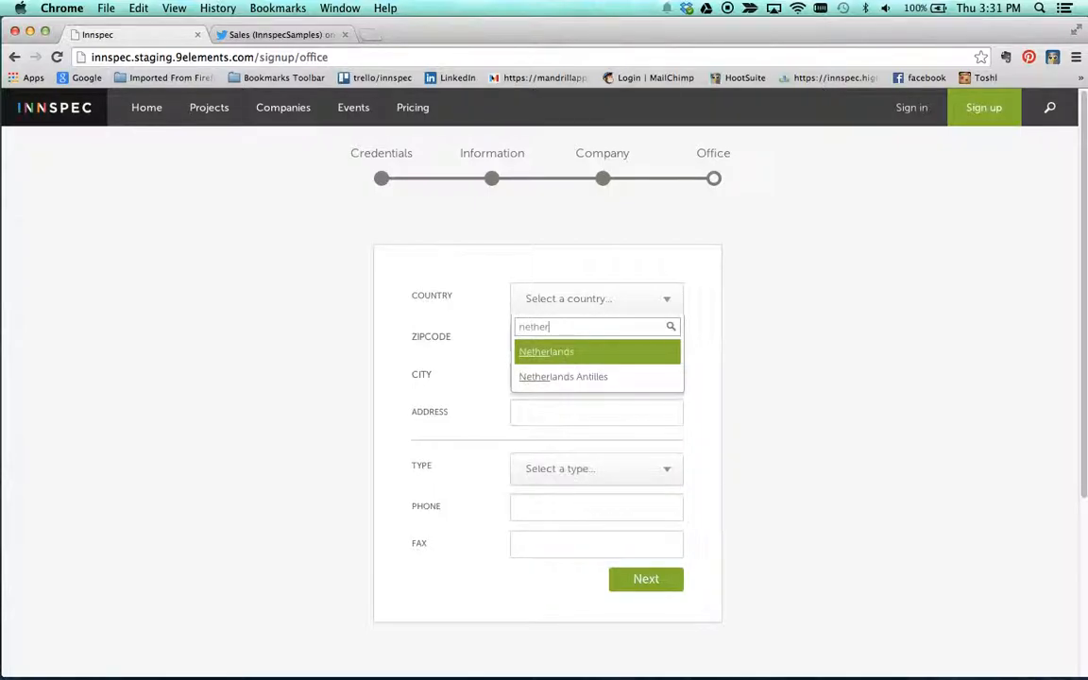
key(Tab)
text(1181)
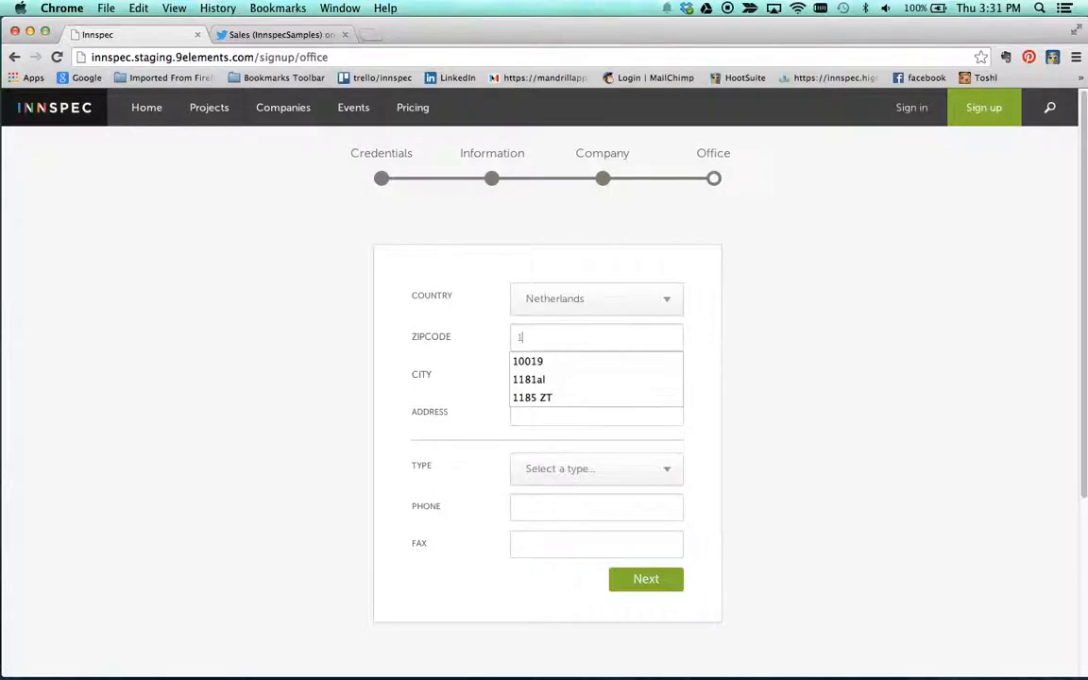
key(Down)
key(Return)
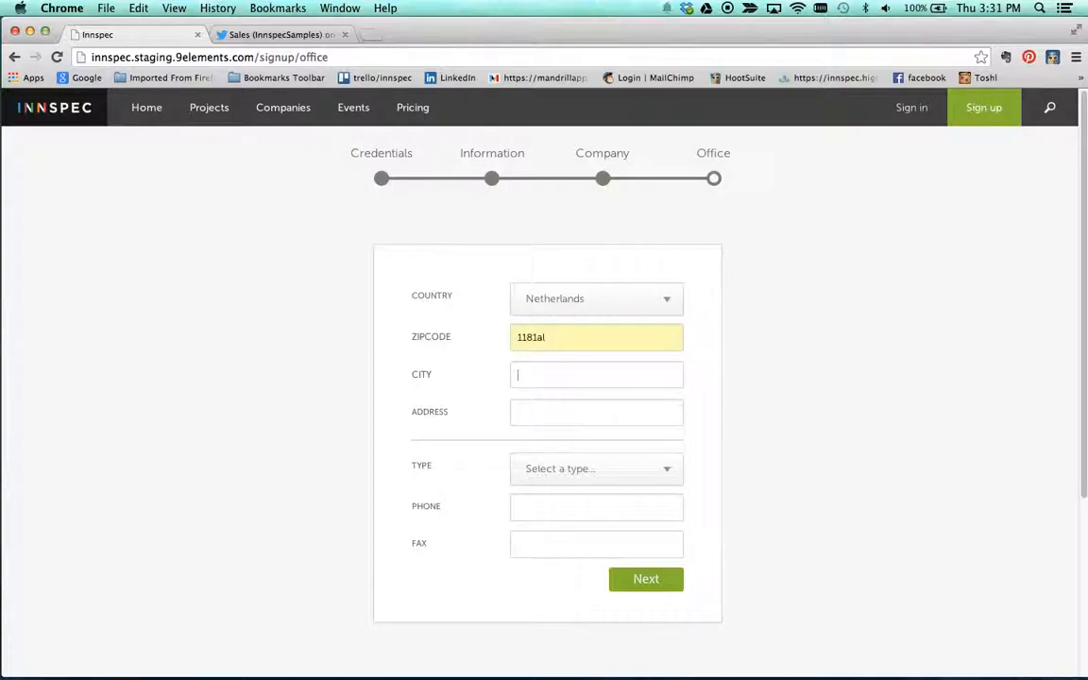
Step: Fill in the office's city and street address from the saved suggestions
key(Tab)
text(am)
key(Down)
key(Return)
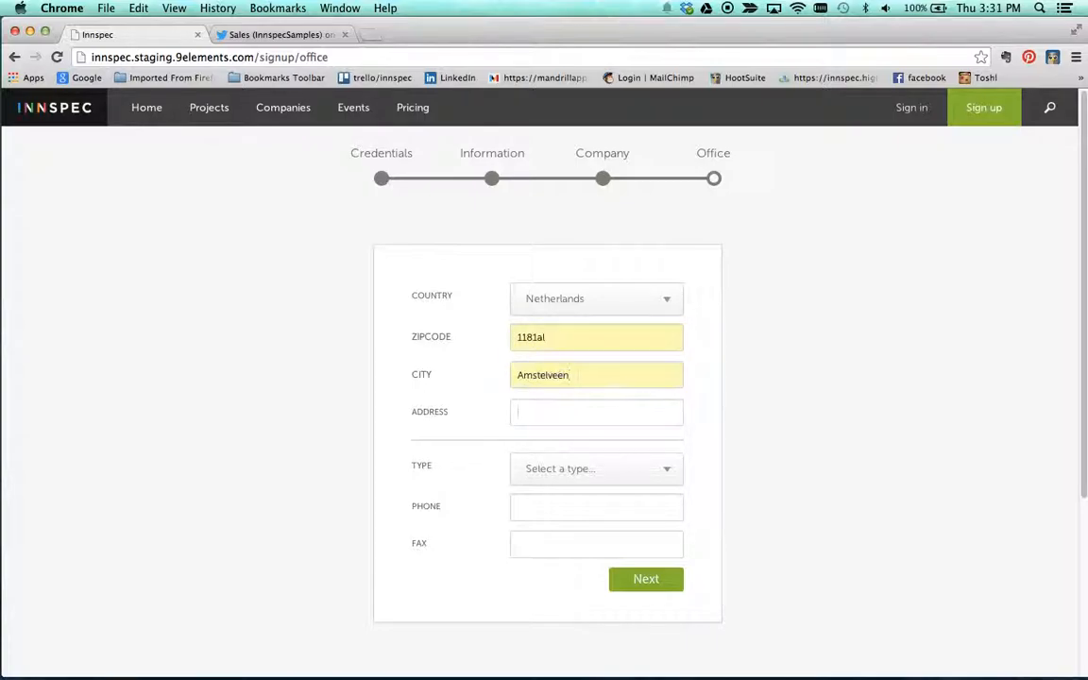
key(Tab)
text(oo)
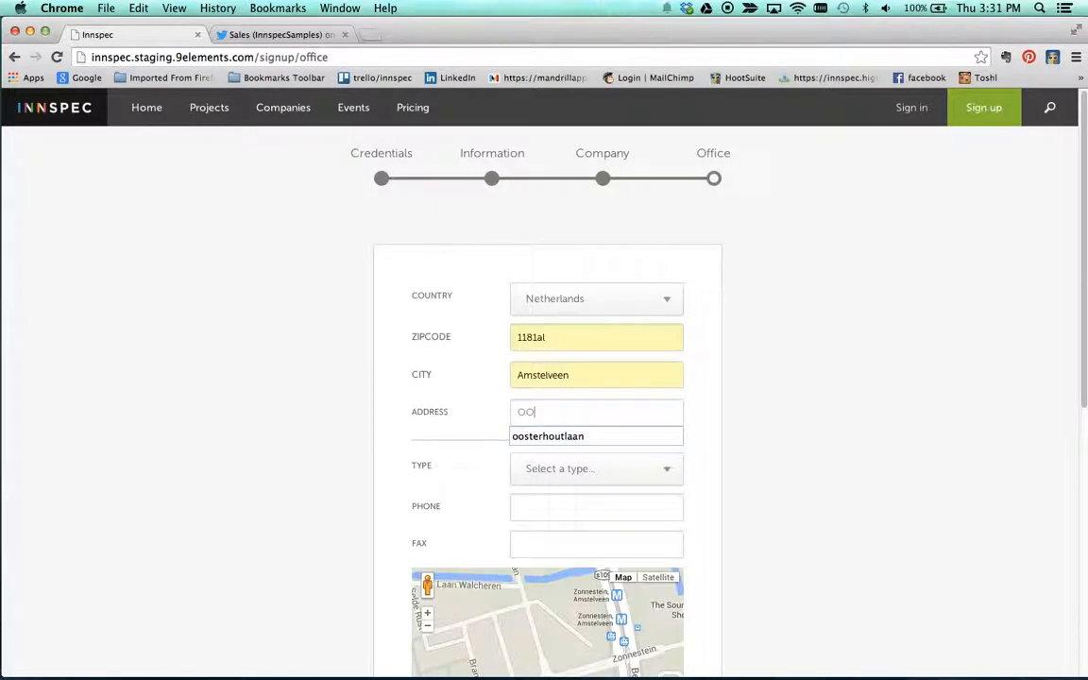
click(572, 436)
scroll(605, 435, down, 1)
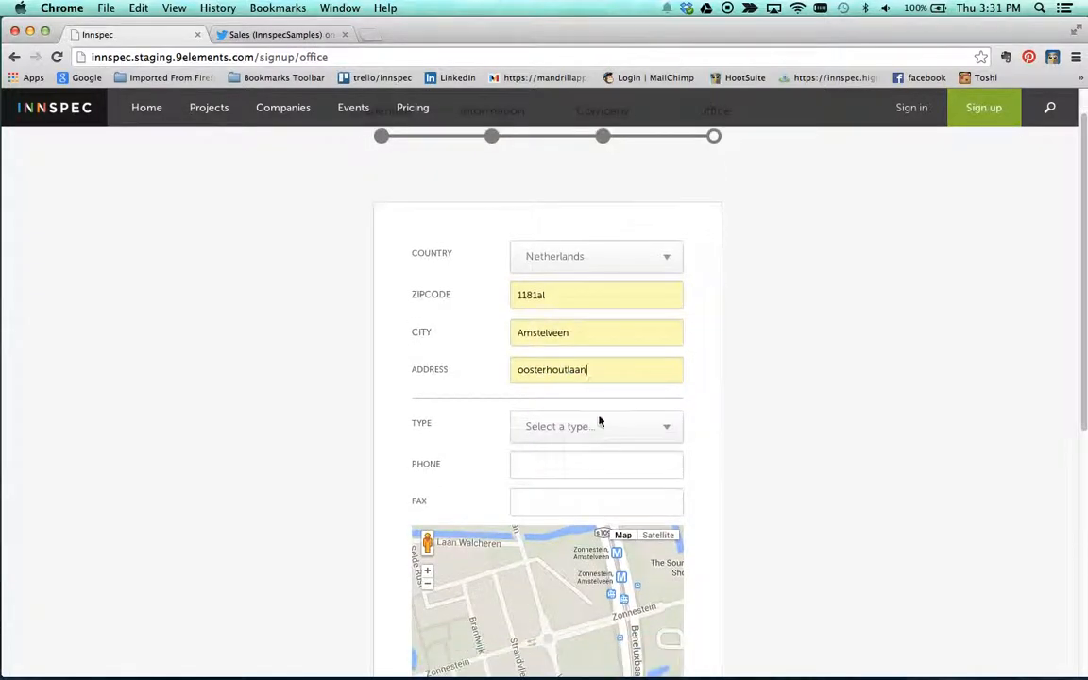
Step: Set the office type to headquarter, fill in its phone and fax numbers, and submit the office form
click(599, 433)
click(573, 501)
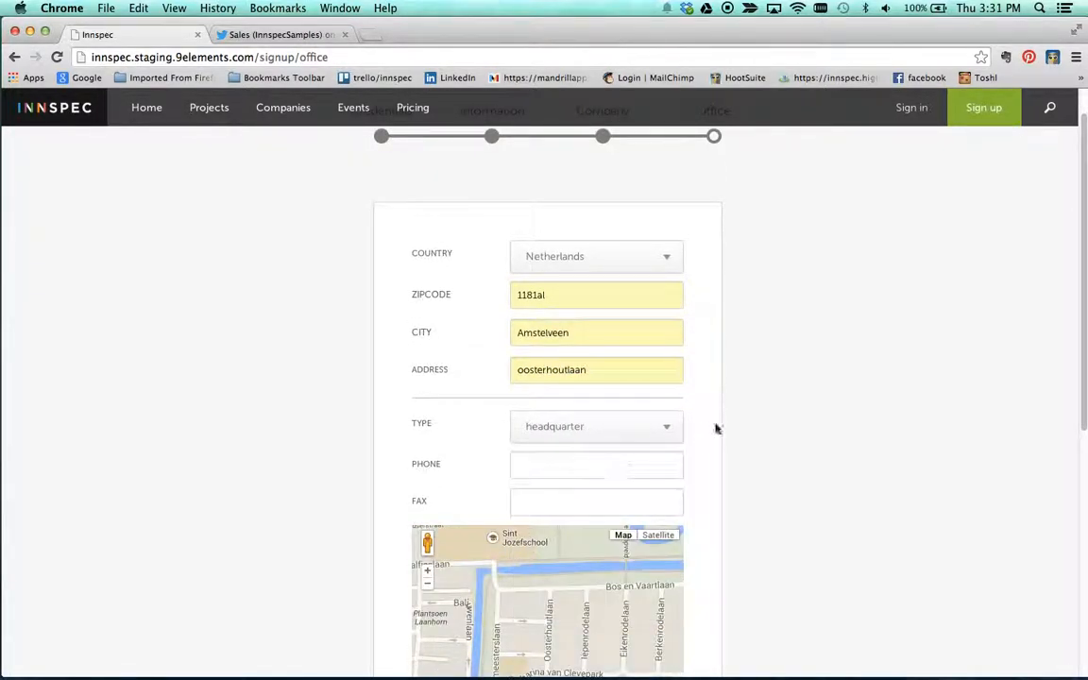
scroll(718, 432, down, 2)
click(593, 394)
text(121232154)
click(539, 427)
text(123412352)
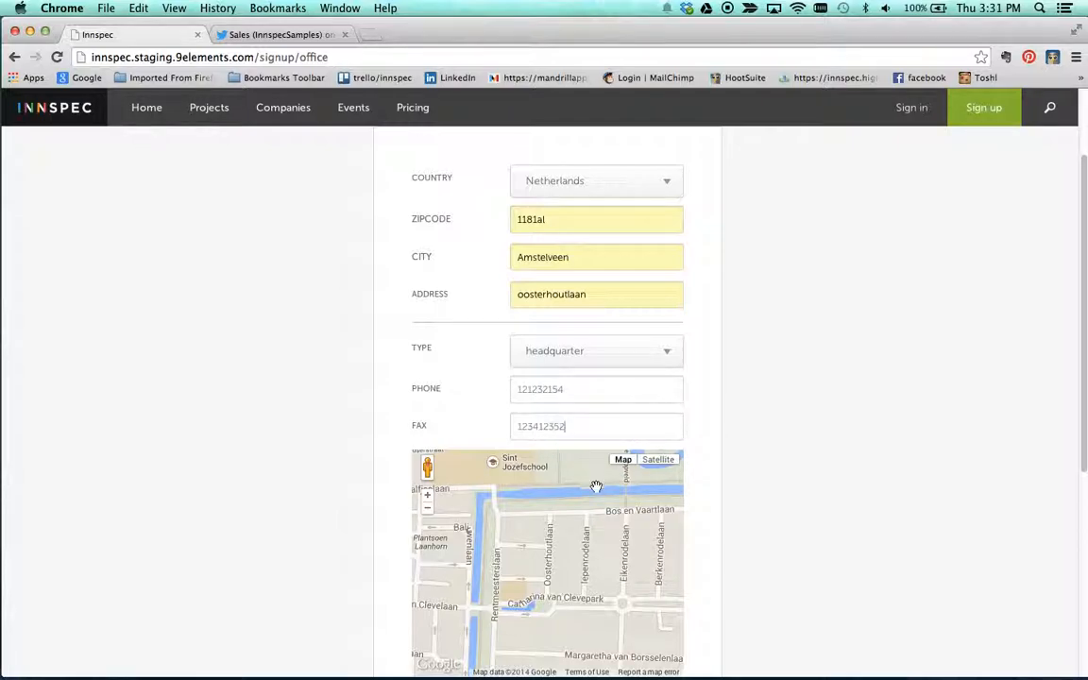
click(552, 546)
scroll(790, 519, down, 5)
click(647, 327)
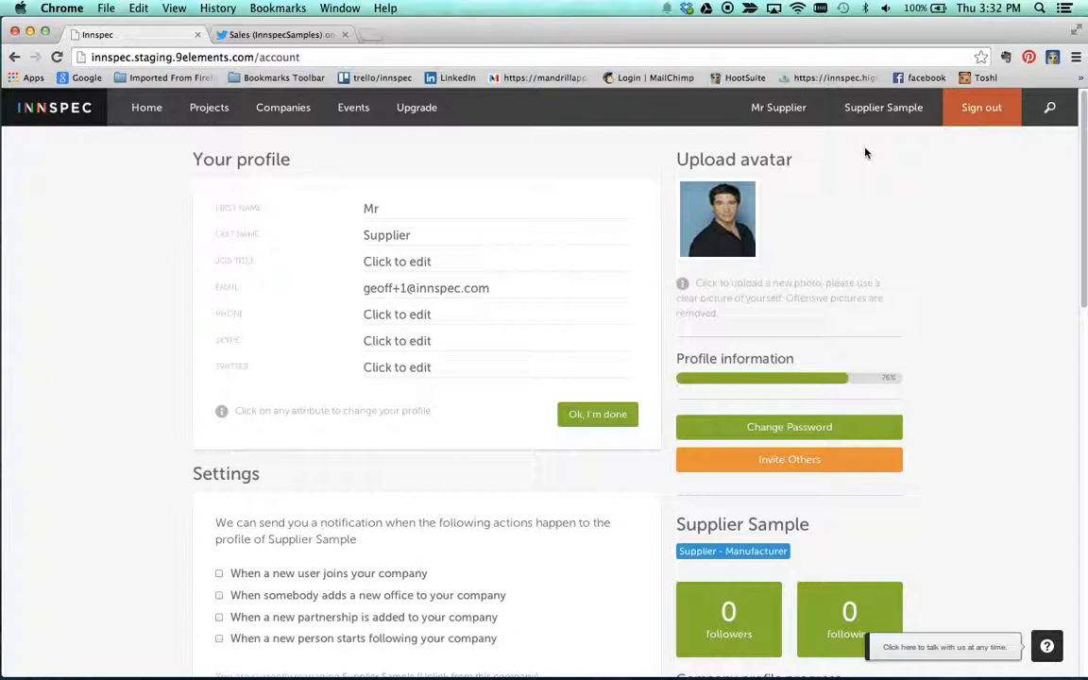
Step: Set the job title in the account profile to Director of Sales
click(429, 263)
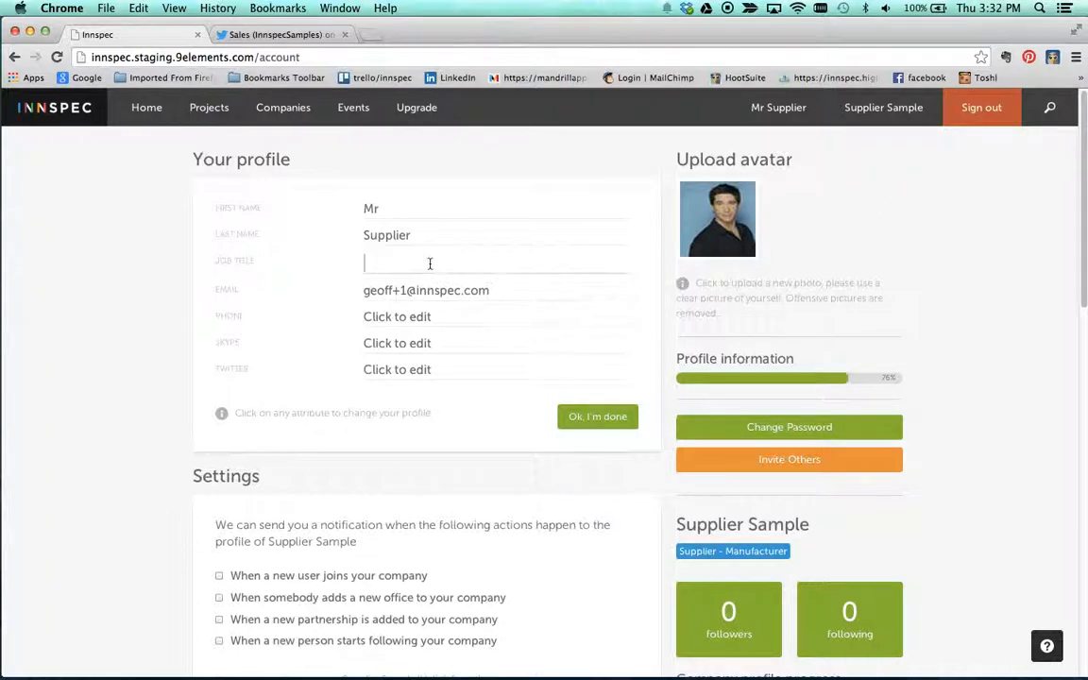
text(Director)
text( Suppli)
key(BackSpace)
key(BackSpace)
key(BackSpace)
key(BackSpace)
key(BackSpace)
text(of Sales)
key(Return)
key(Tab)
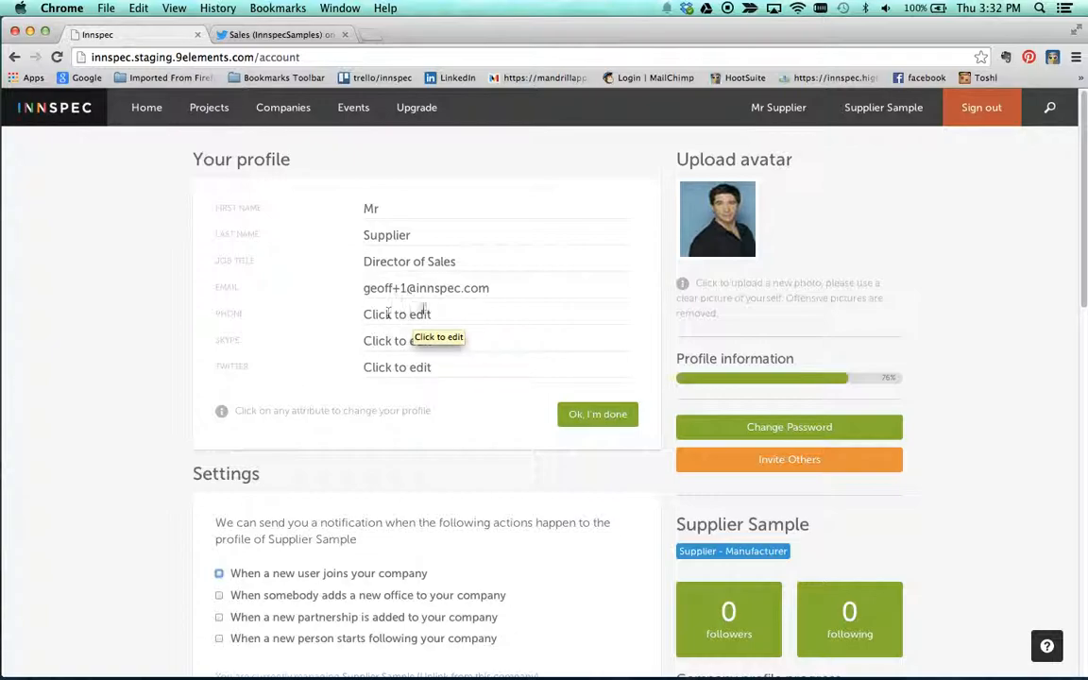
Step: Set the Skype name in the account profile to SupplierMan, leave Twitter empty, and finish editing the profile
click(387, 343)
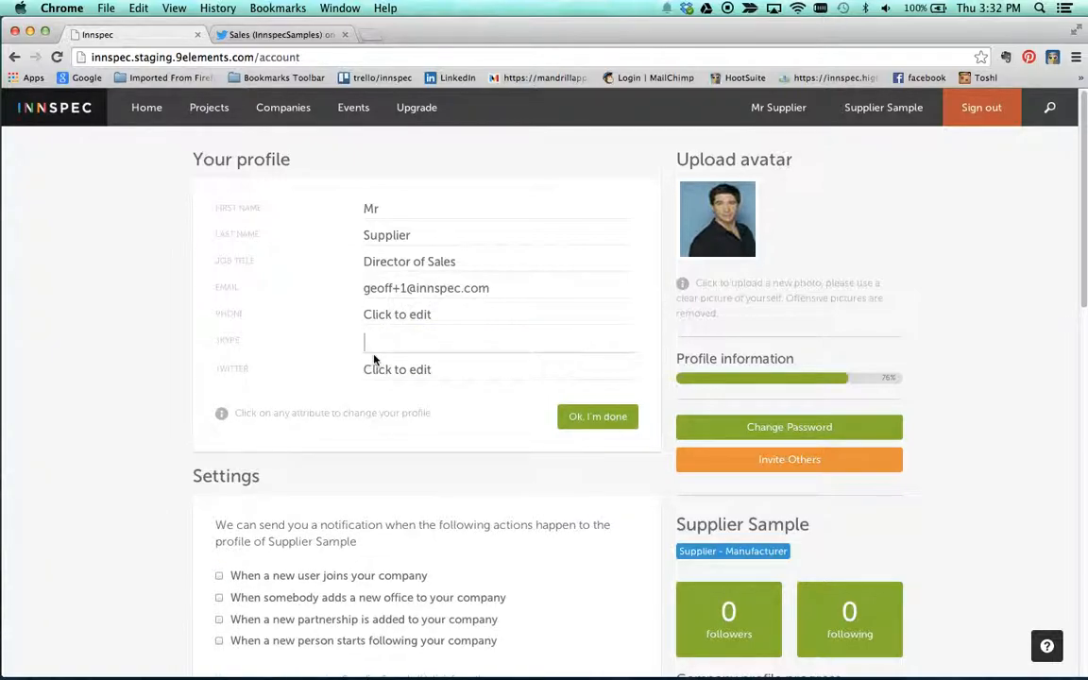
text(SupplierMan)
key(Return)
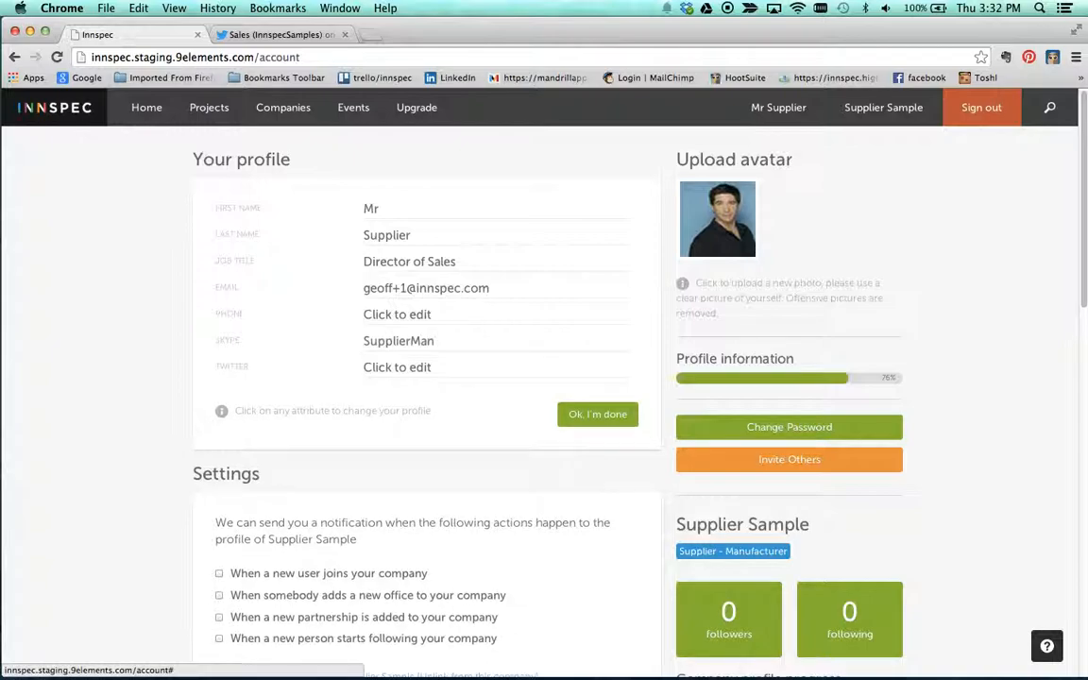
click(412, 366)
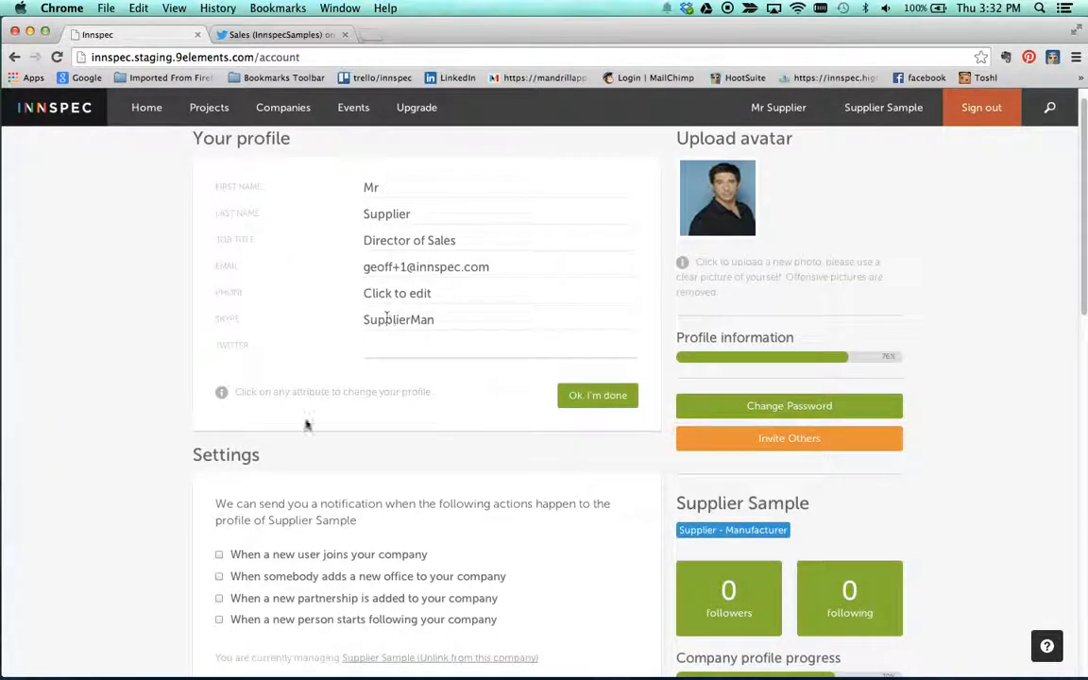
click(576, 406)
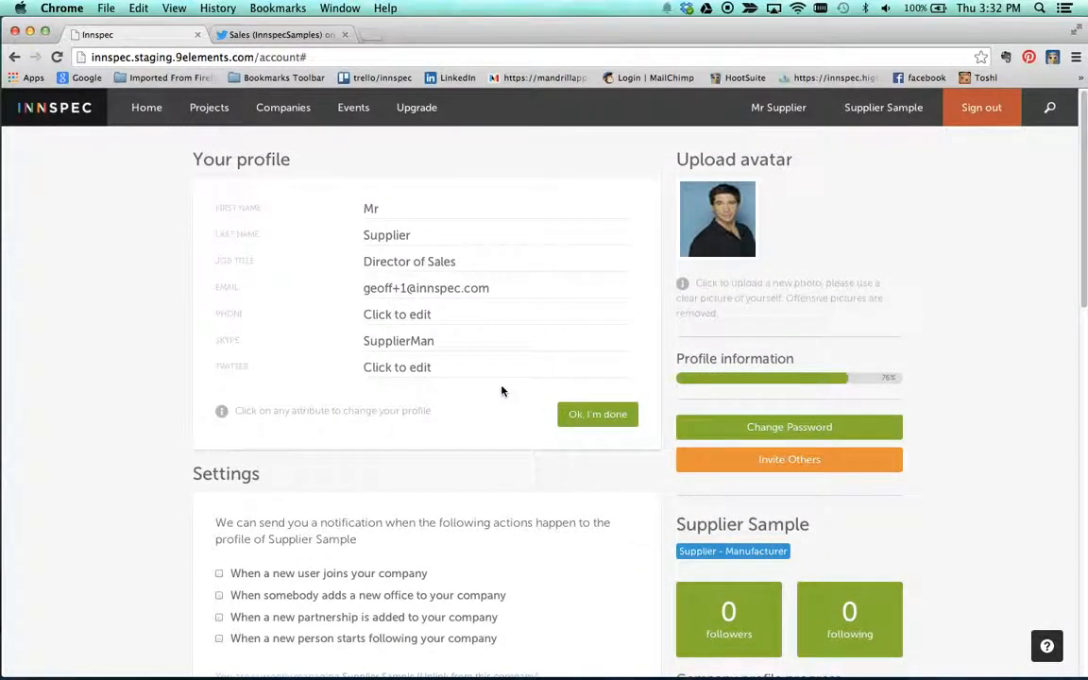
Step: Enable all four company notifications: new users, new offices, new partnerships and new followers
scroll(498, 387, down, 10)
scroll(425, 402, down, 2)
scroll(347, 416, up, 10)
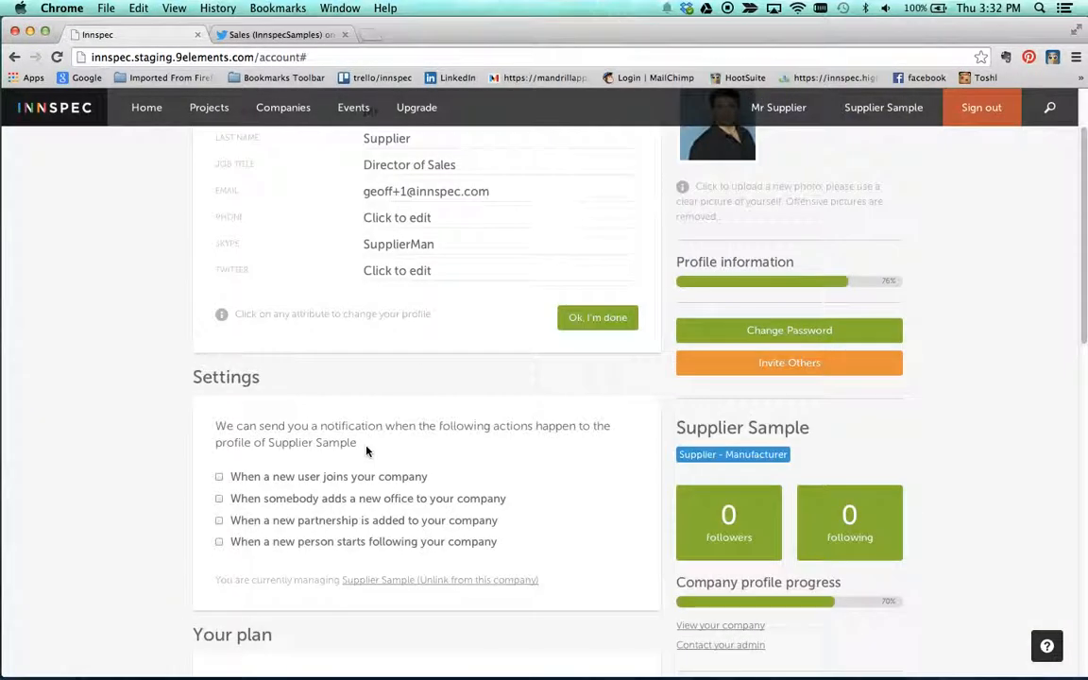
click(219, 477)
click(219, 498)
click(220, 520)
click(219, 541)
scroll(267, 503, up, 2)
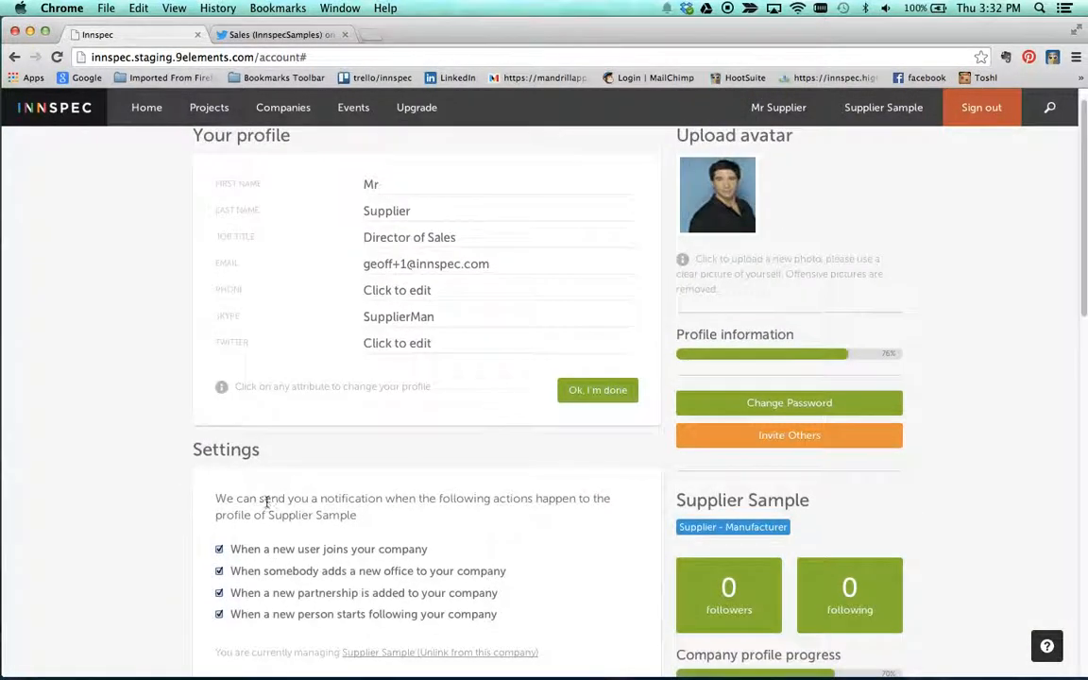
Step: Open the Supplier Sample company's edit page and set its Twitter account to the saved suggestion InnspecSamples
scroll(322, 513, down, 5)
scroll(377, 395, up, 4)
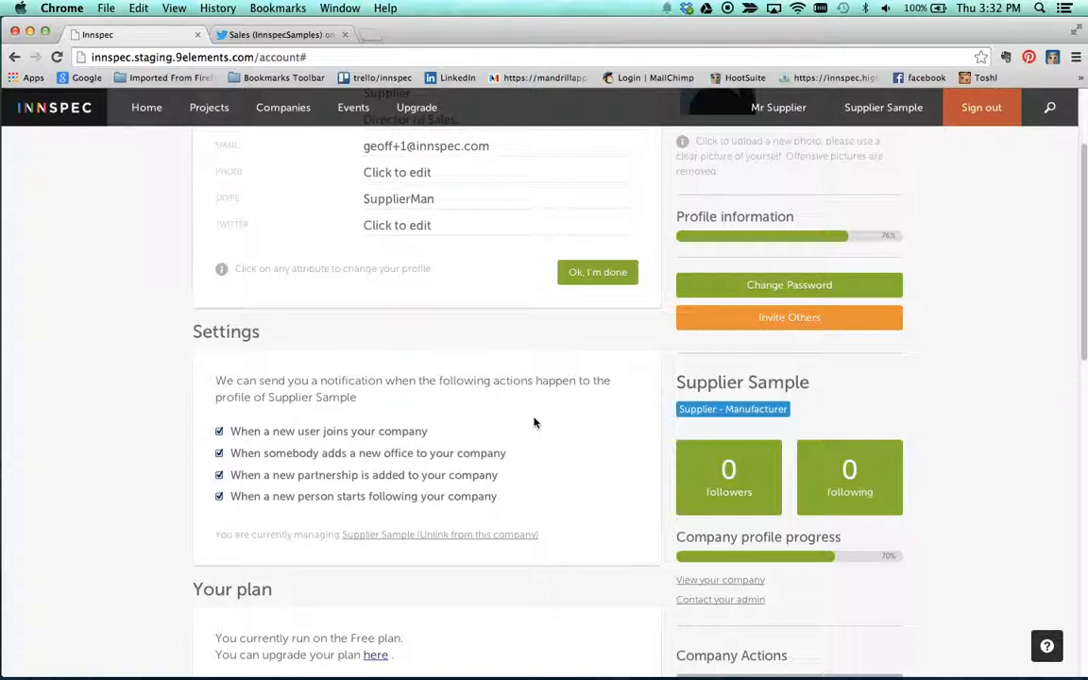
scroll(534, 423, down, 2)
scroll(535, 423, up, 4)
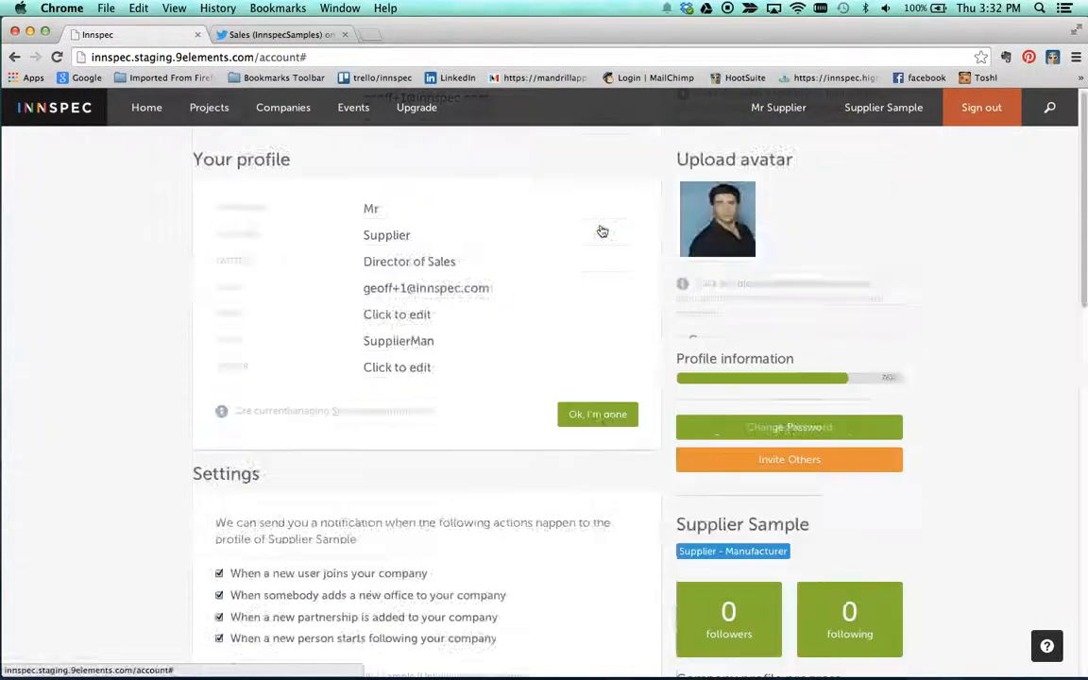
scroll(886, 311, down, 5)
scroll(886, 311, up, 5)
click(873, 113)
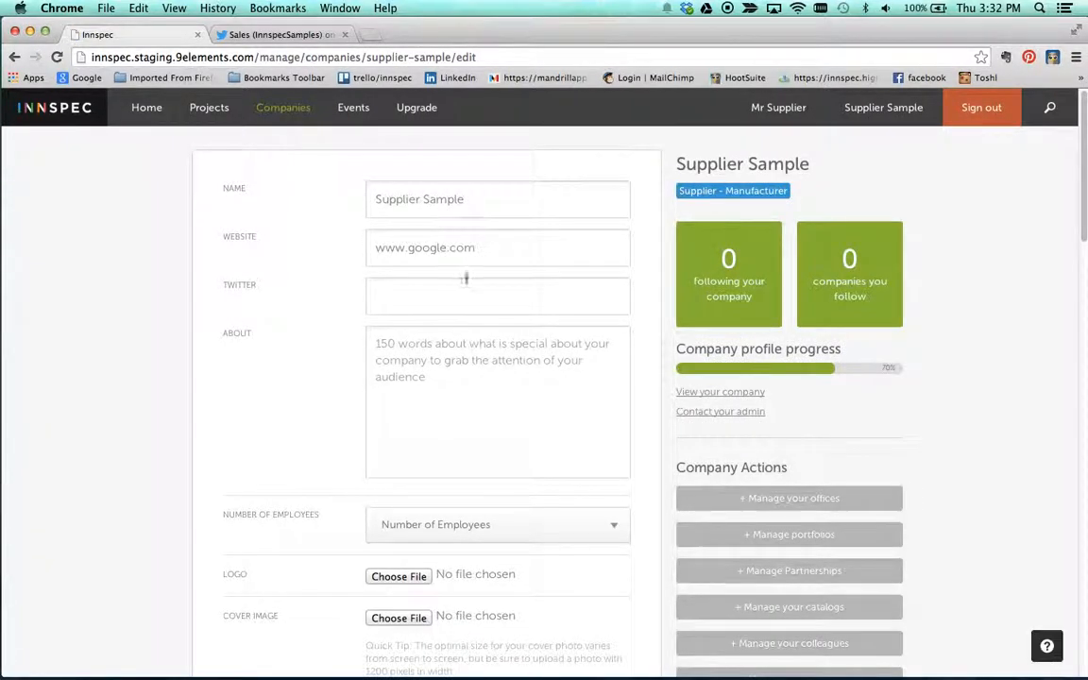
click(424, 303)
text(inn)
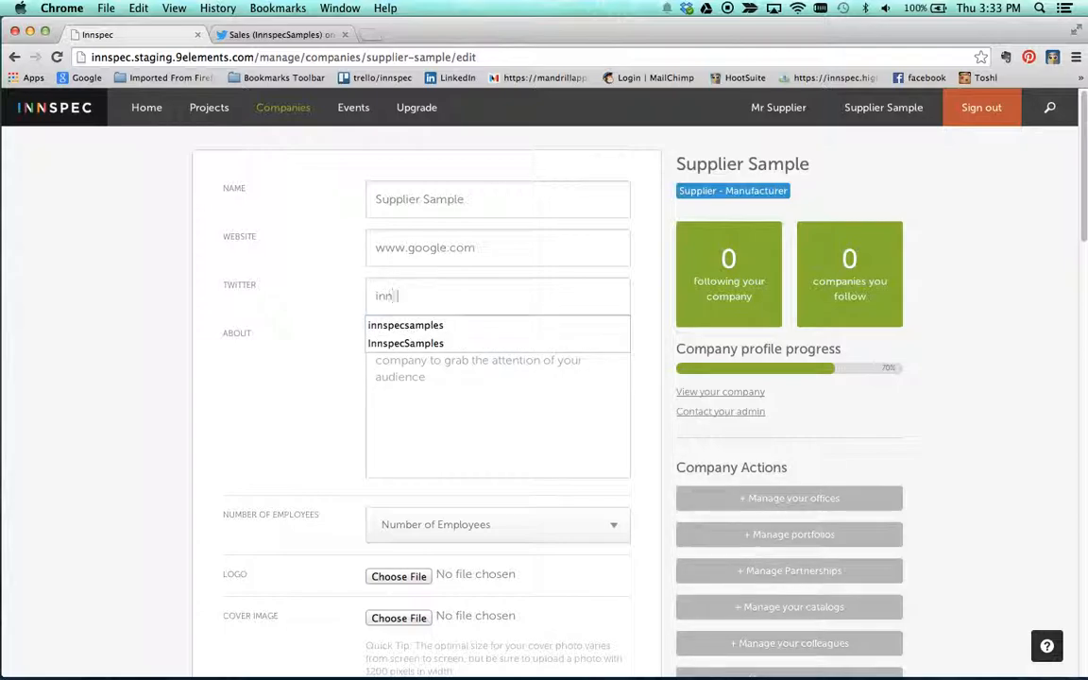
key(Down)
key(Down)
key(Return)
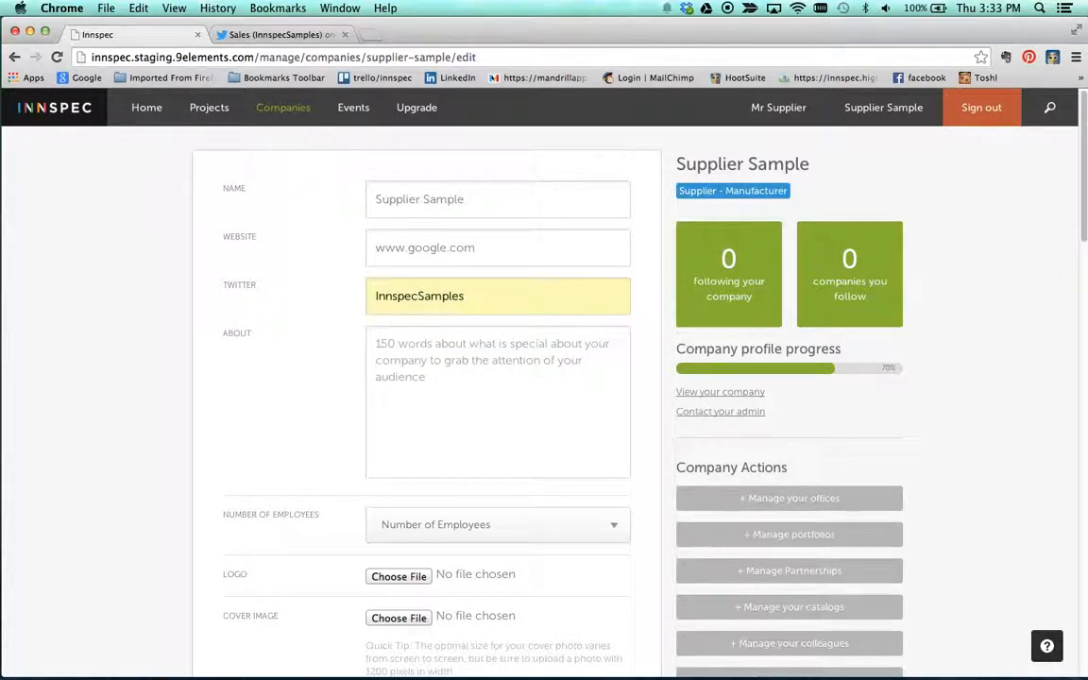
Step: Write "we supply carpets to the hospitality industry" as the company's About text
text(we sup)
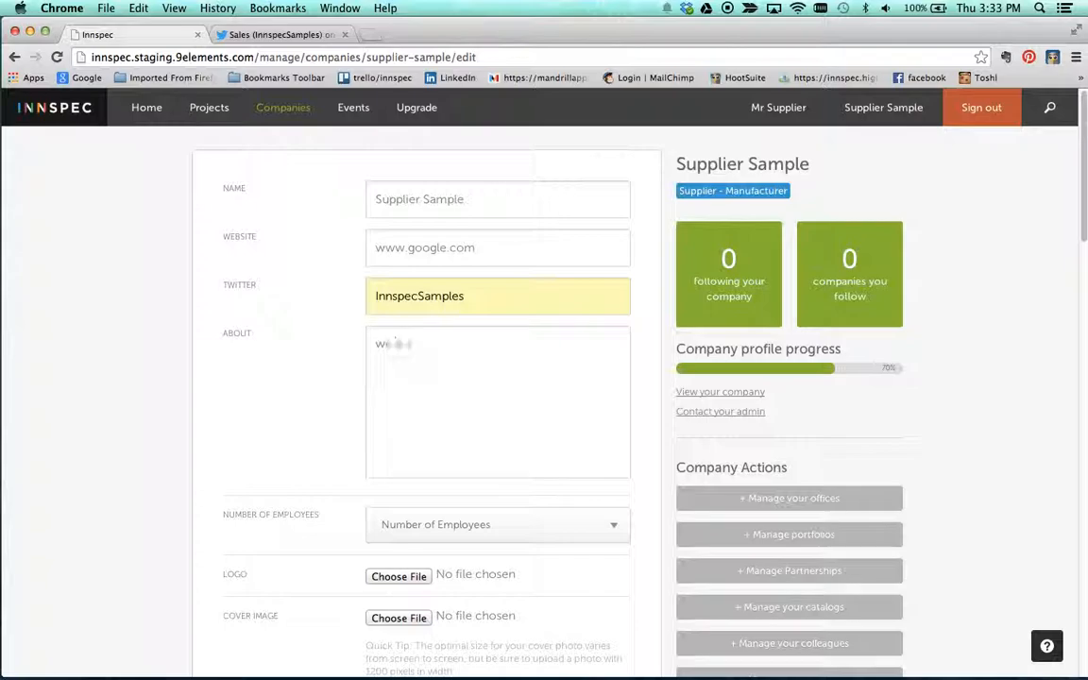
text(ply carpets to the hospitality )
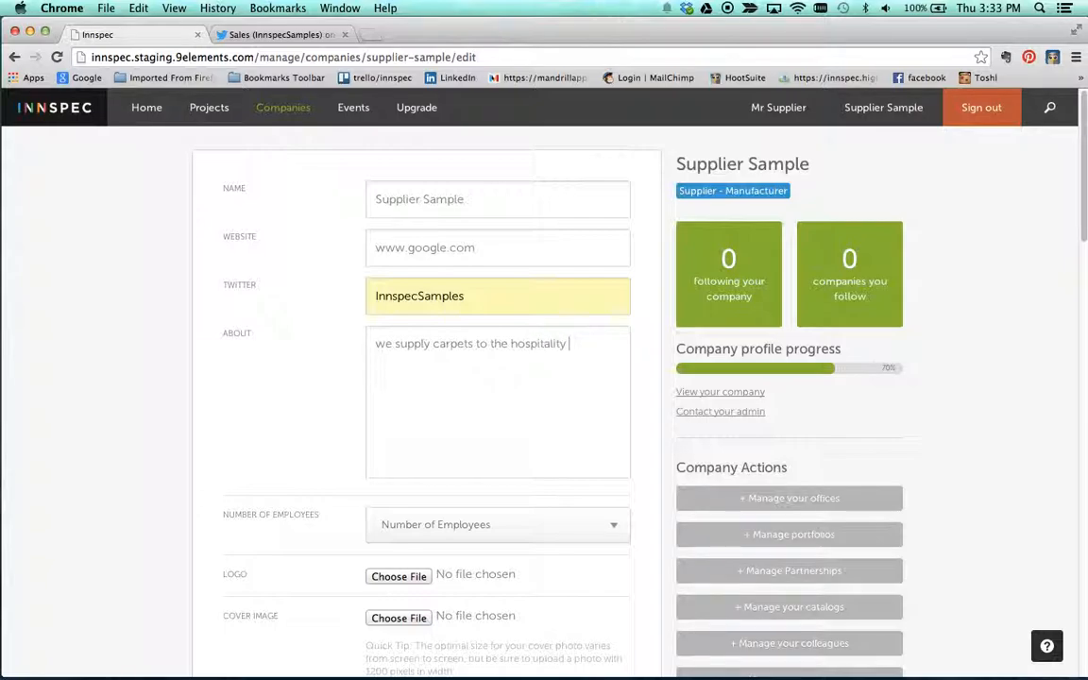
text(inductry)
key(BackSpace)
key(BackSpace)
key(BackSpace)
key(BackSpace)
Step: Set the company's number of employees to 100-1000
scroll(423, 397, down, 1)
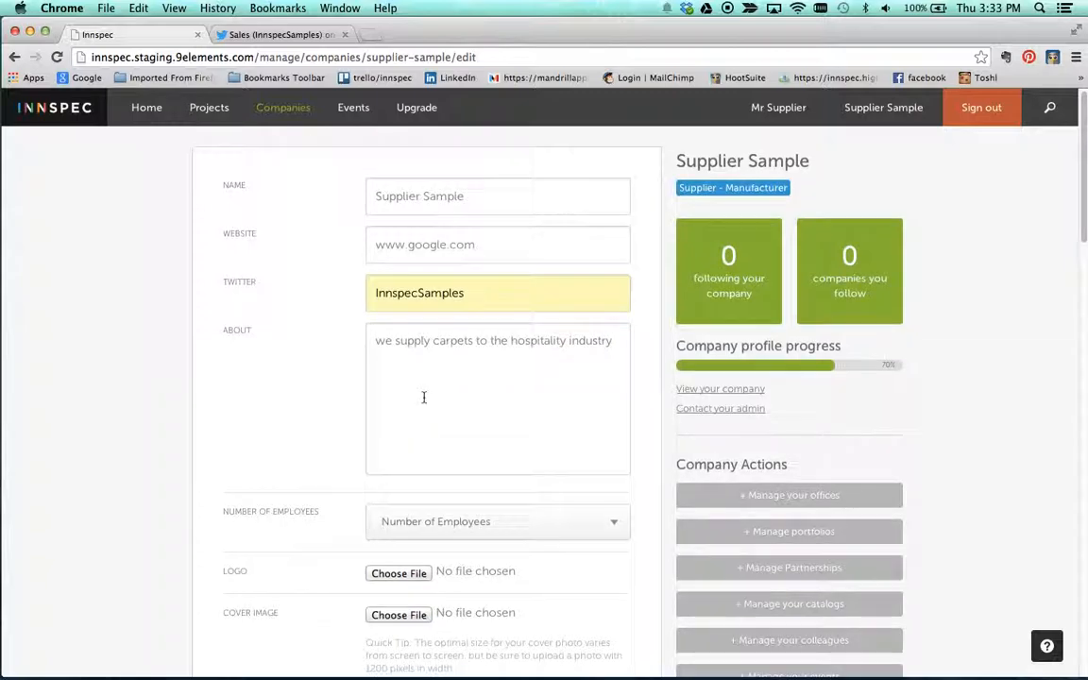
scroll(439, 469, up, 1)
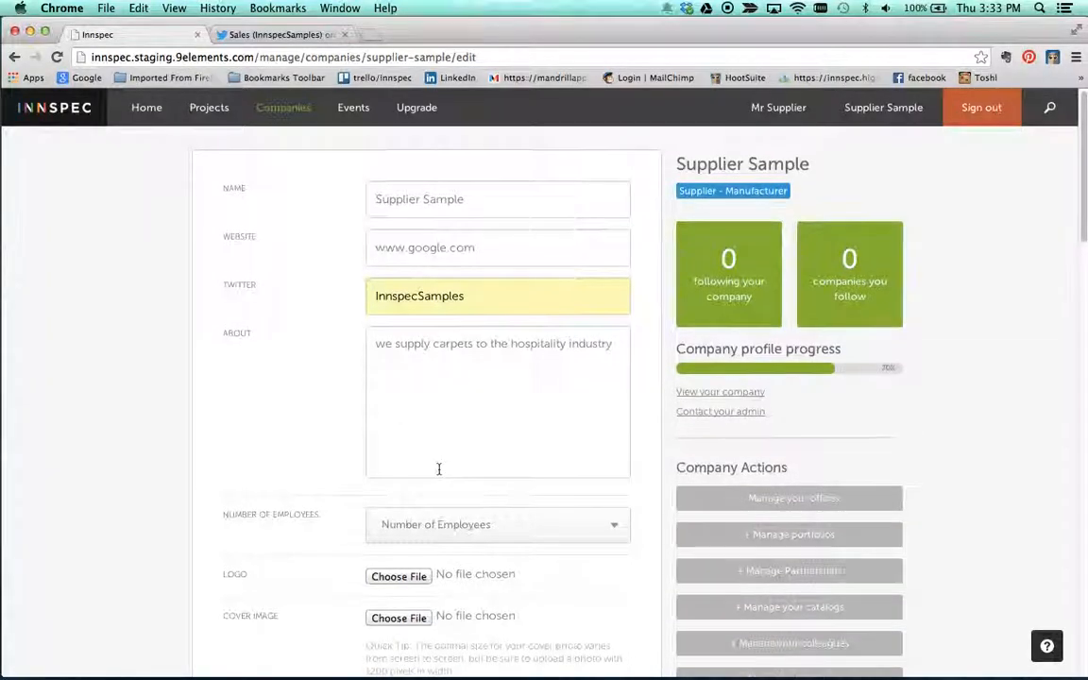
click(447, 527)
click(417, 603)
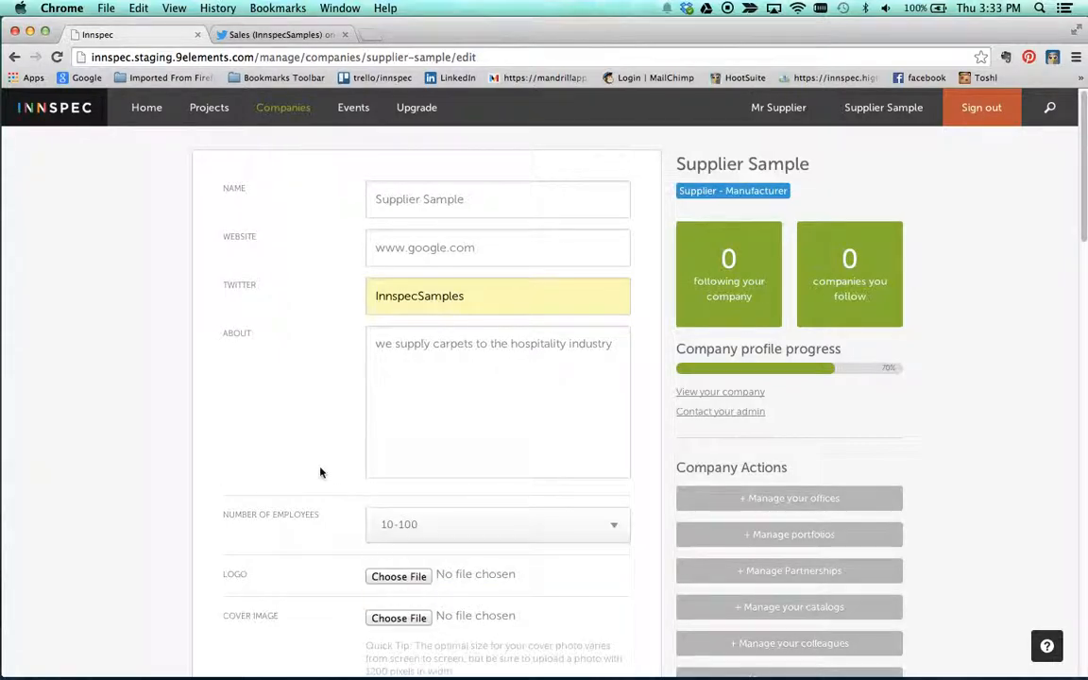
scroll(319, 472, down, 2)
click(434, 507)
click(433, 538)
Step: Choose Supplier.png as the company's logo file
scroll(299, 484, down, 1)
scroll(299, 484, down, 5)
click(398, 427)
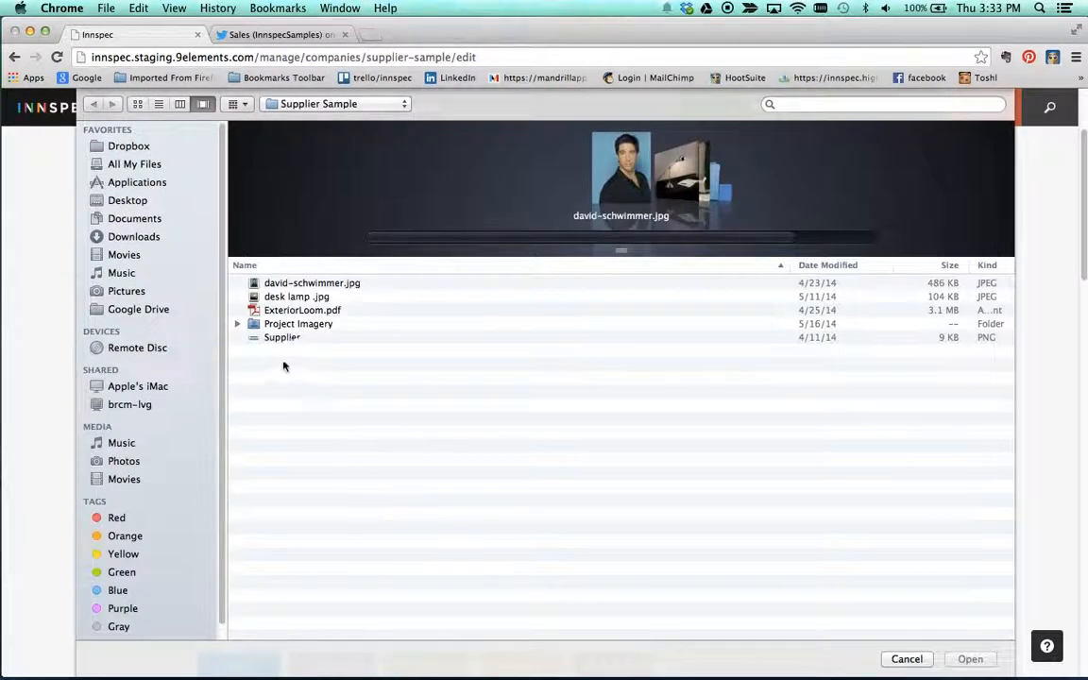
click(286, 337)
click(966, 659)
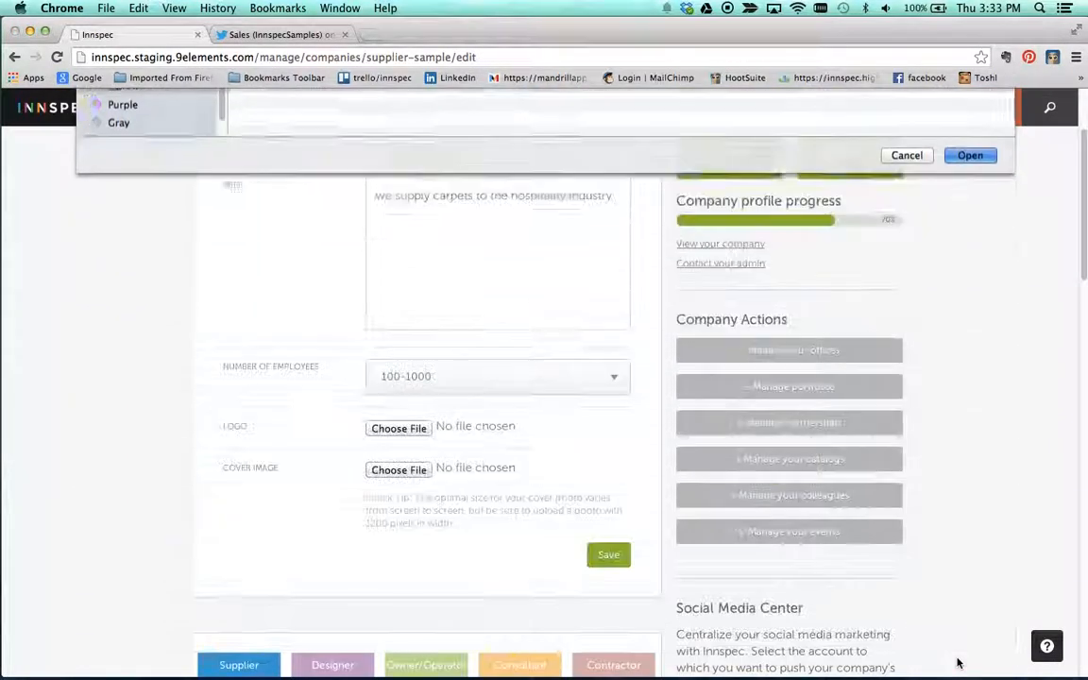
Step: Choose eastern mangroves 1.jpg from the Project Imagery folder as the cover image and save the company details
click(397, 472)
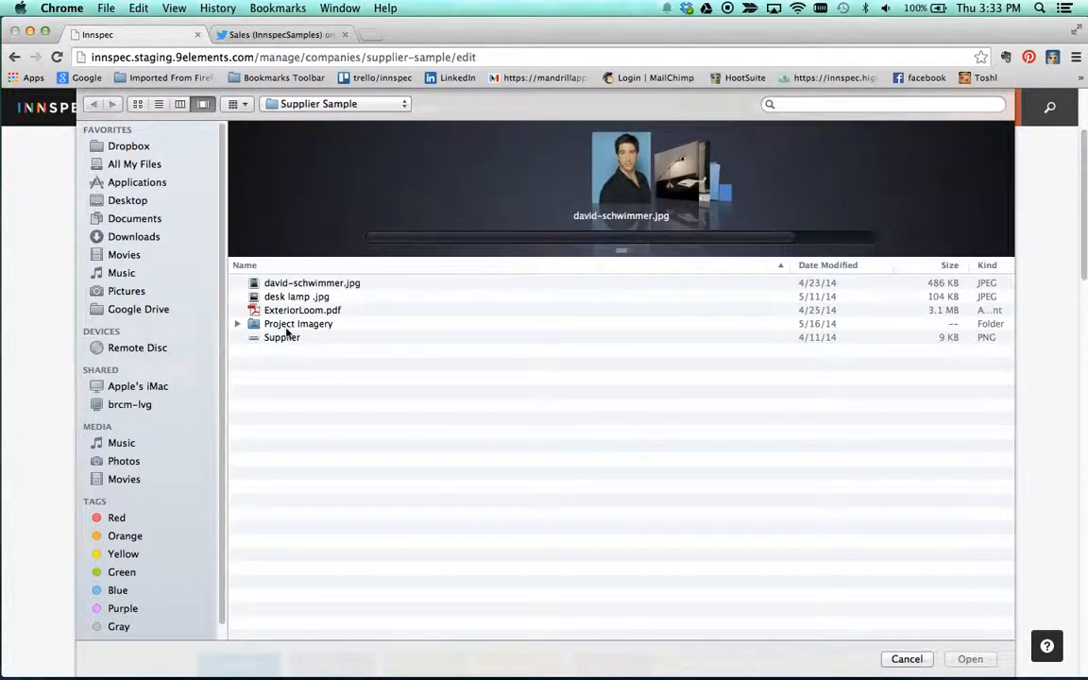
double_click(287, 324)
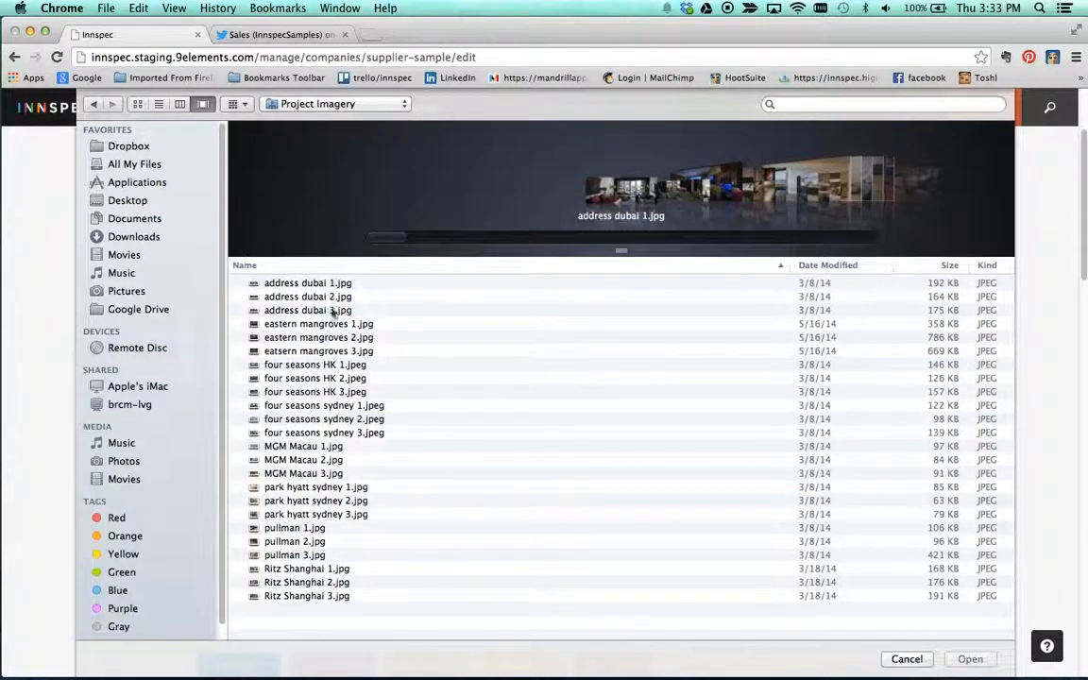
click(333, 324)
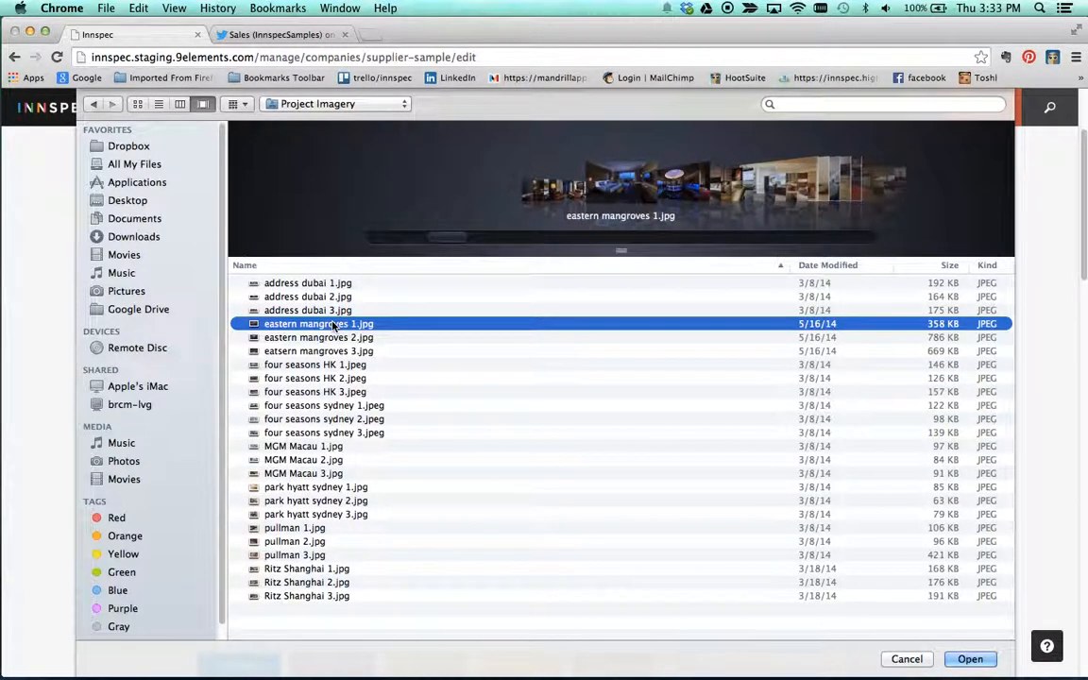
click(966, 659)
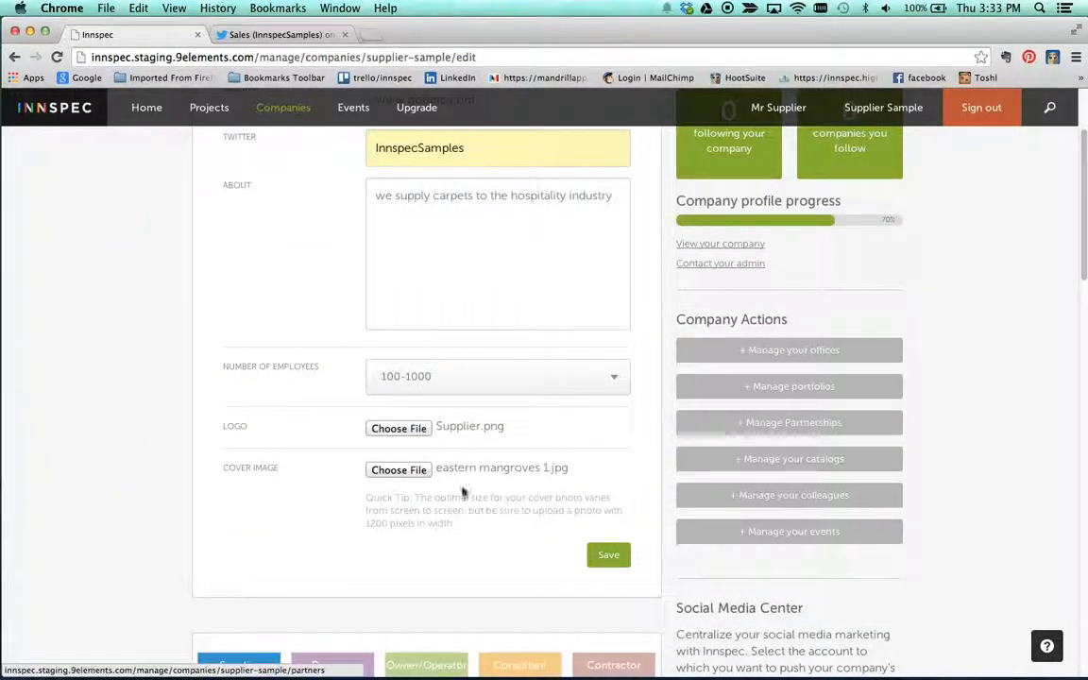
scroll(431, 486, down, 3)
click(608, 450)
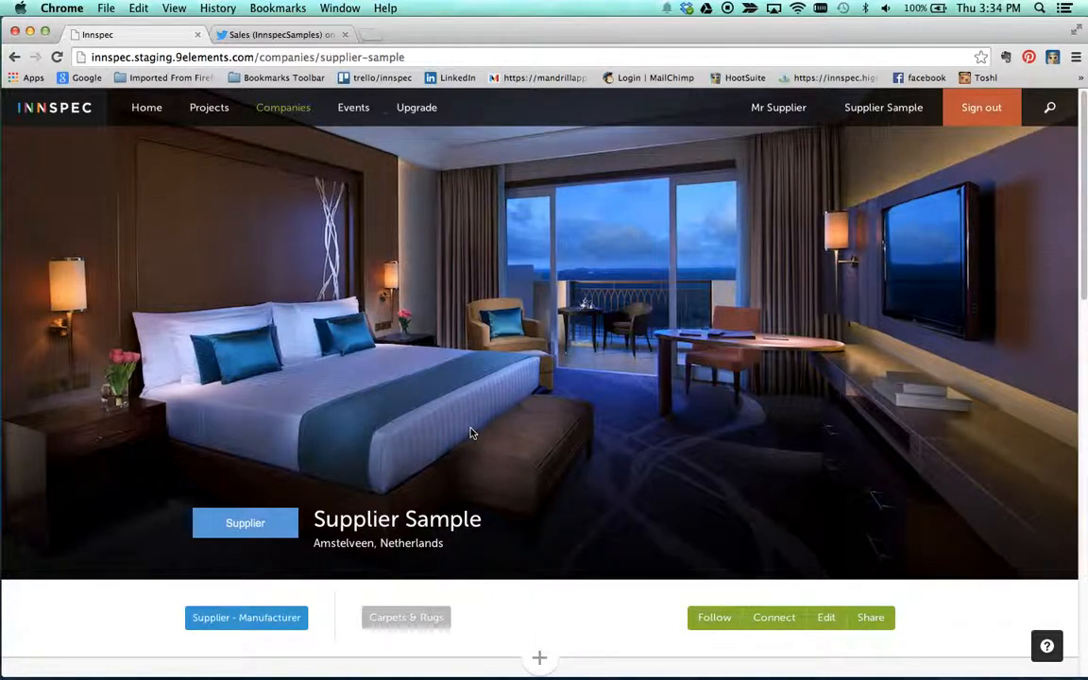
Step: Review the company's public page and view its information request form, closing the form without sending a message
scroll(539, 658, down, 5)
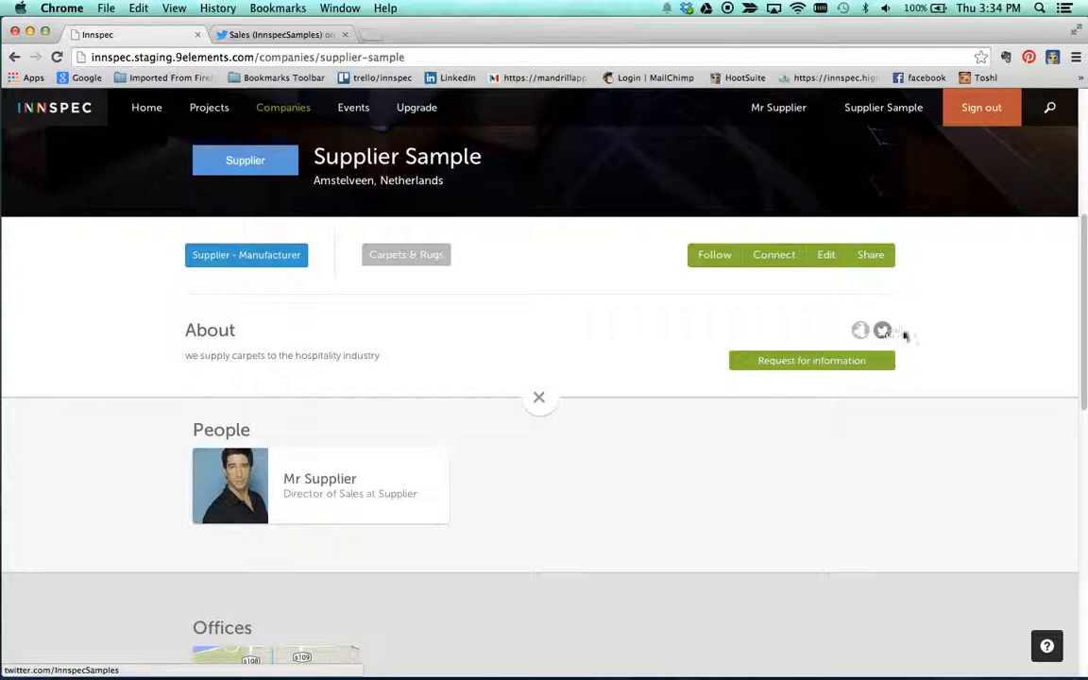
click(844, 367)
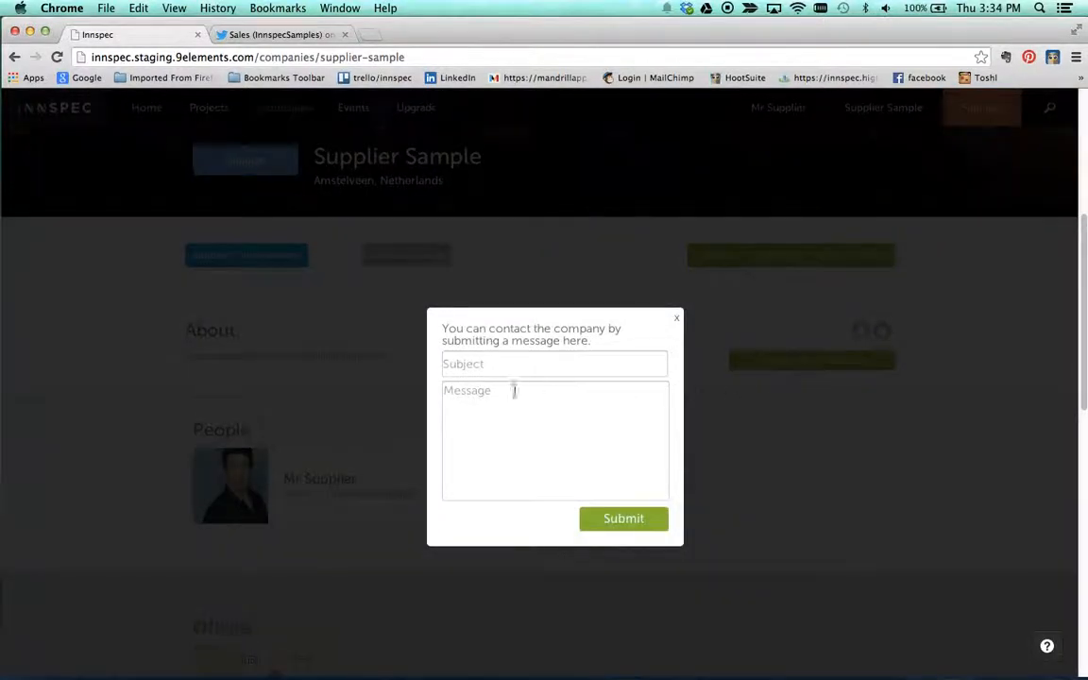
click(677, 319)
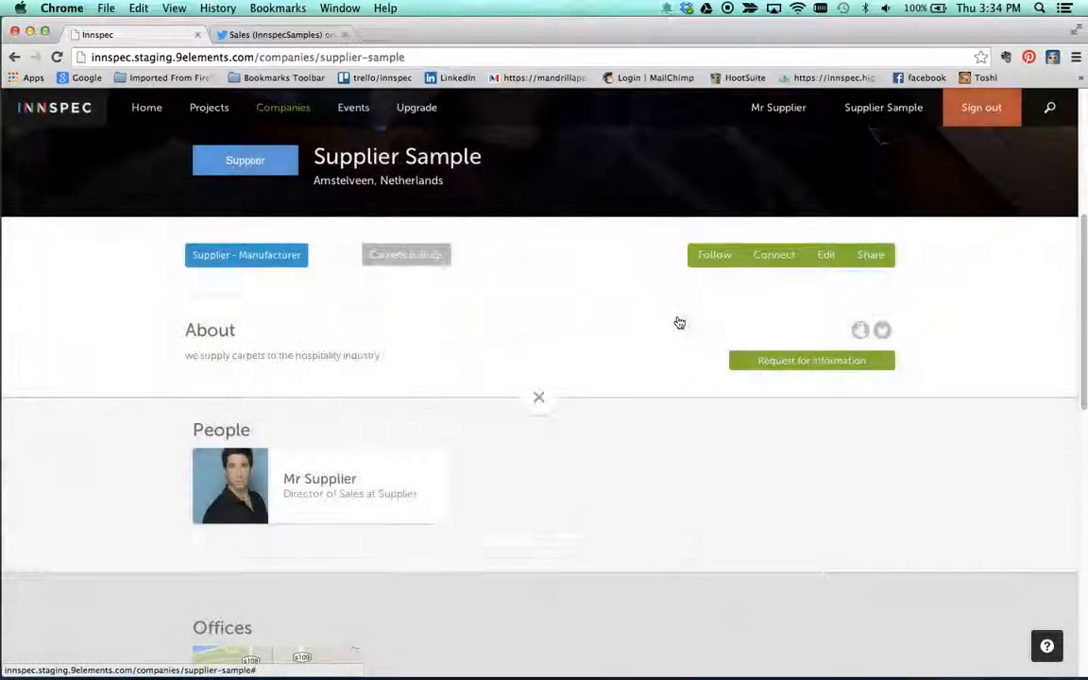
Step: View the profile of the person listed under the company's People, including the contact message form and office details
click(291, 482)
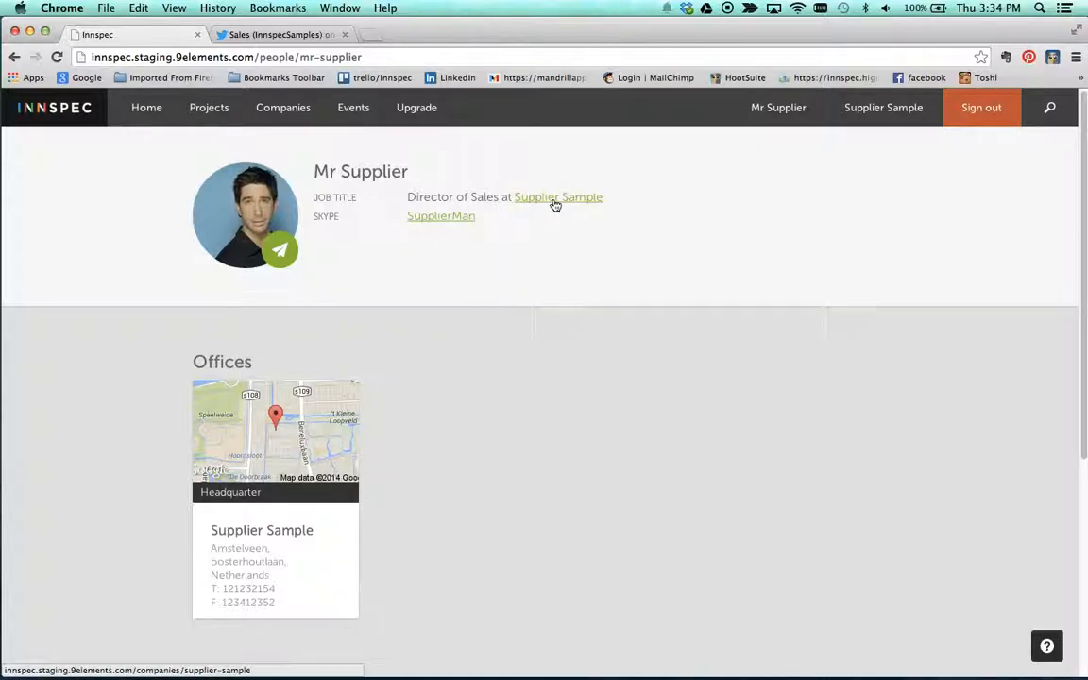
click(257, 238)
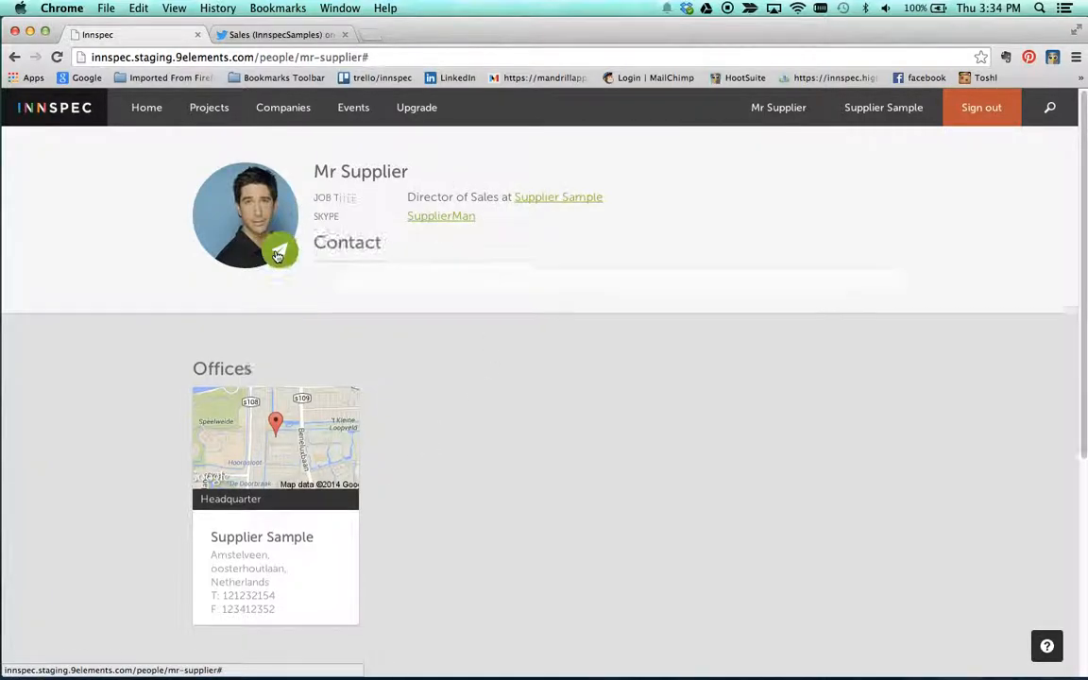
click(354, 308)
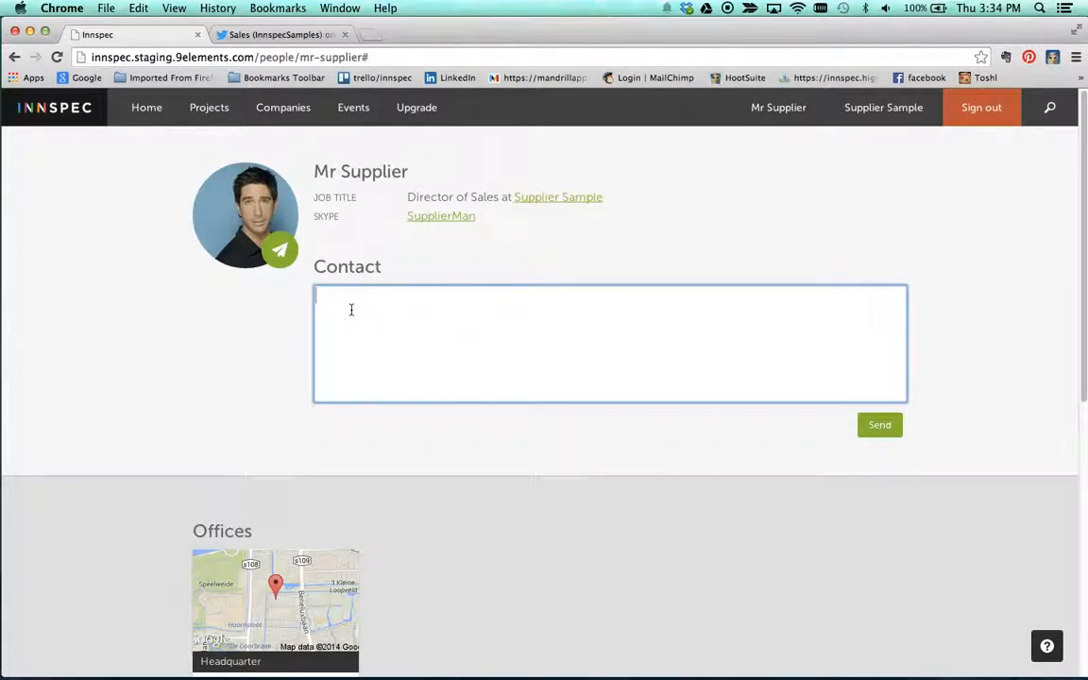
scroll(351, 309, down, 2)
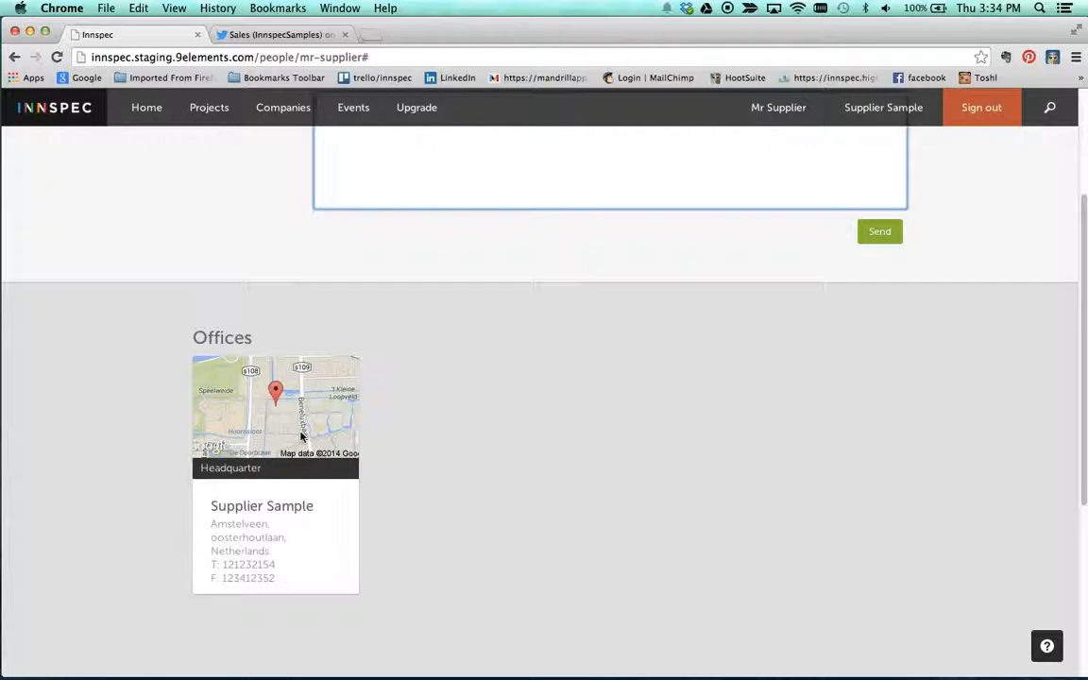
scroll(525, 436, up, 2)
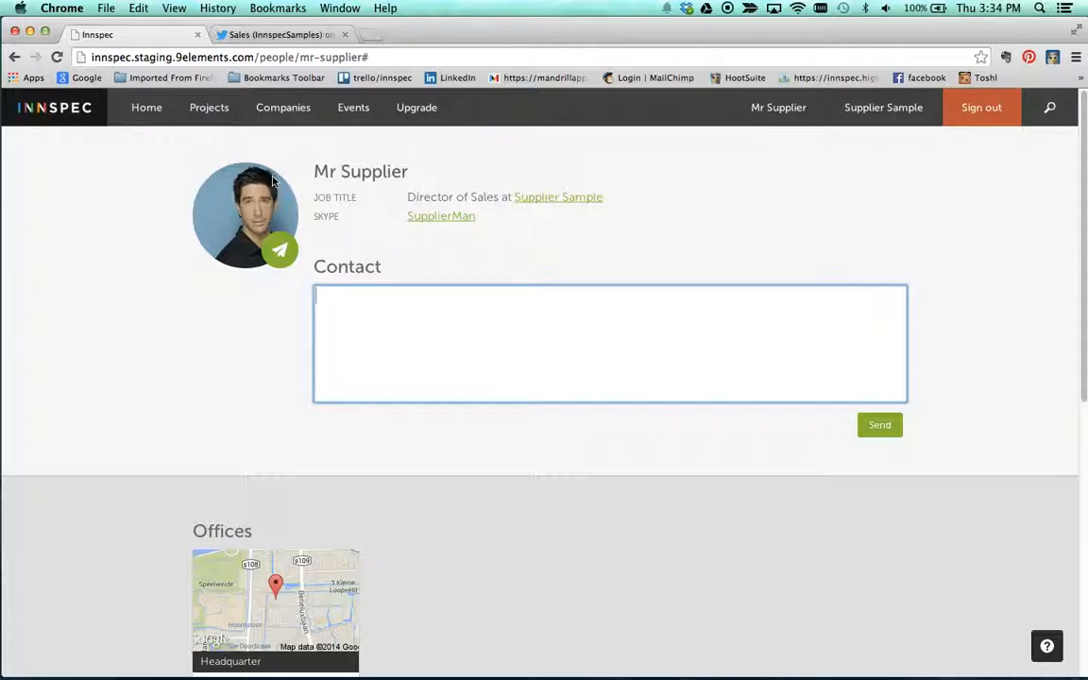
Step: Reopen the Supplier Sample company's edit page and review its saved details, images and available company actions
click(897, 110)
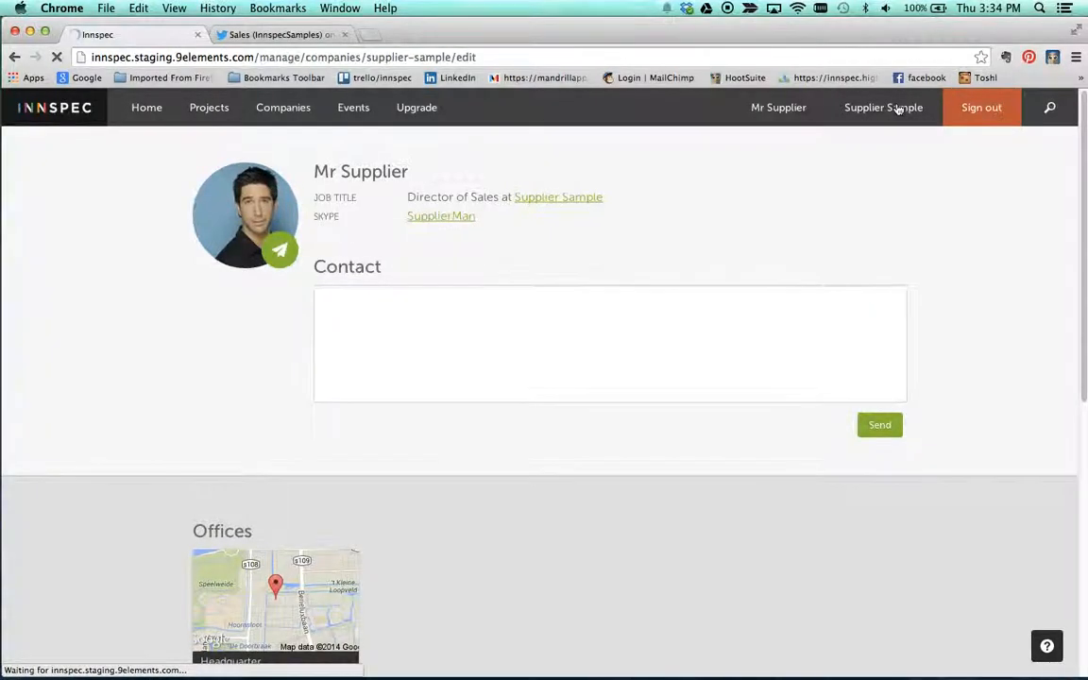
scroll(841, 368, down, 1)
scroll(620, 378, down, 6)
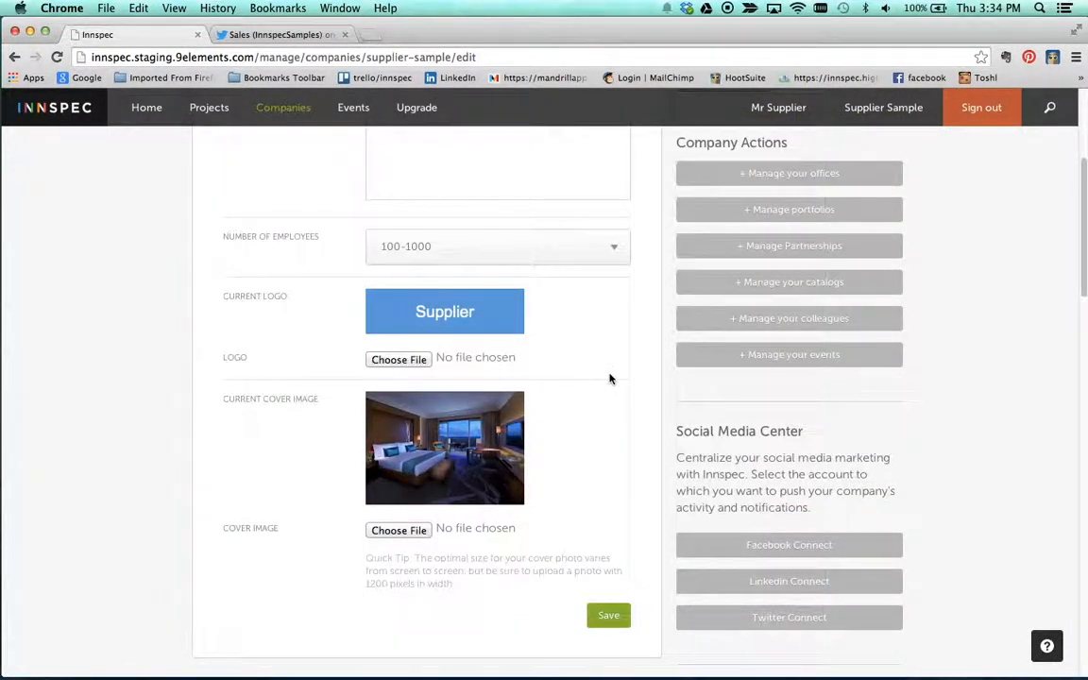
scroll(609, 379, up, 6)
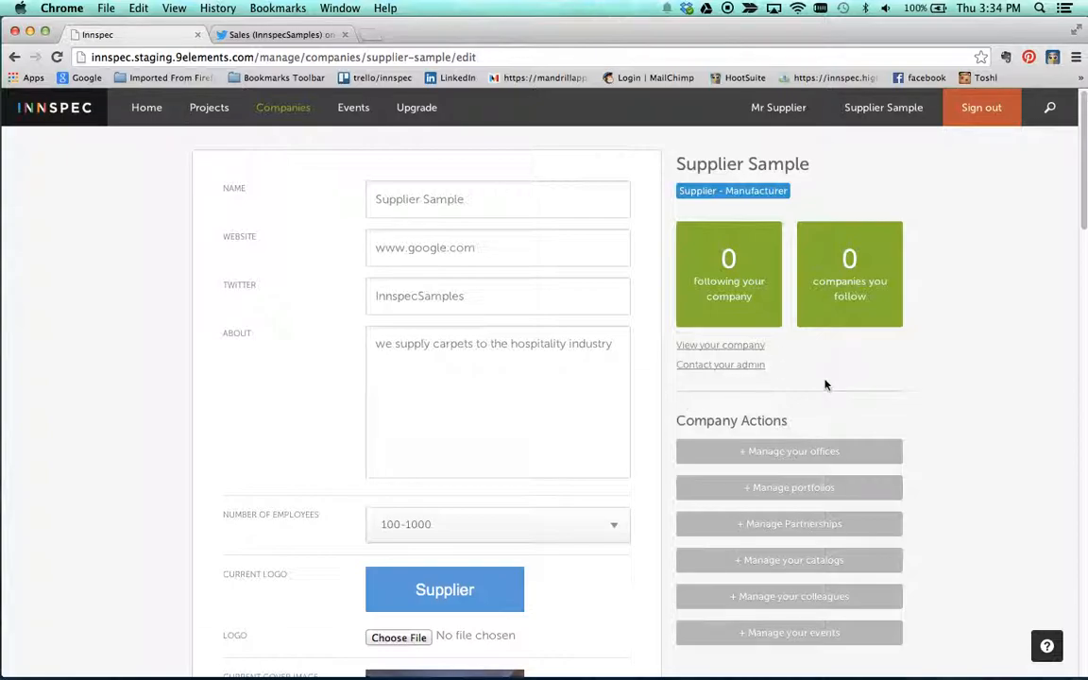
scroll(824, 384, down, 1)
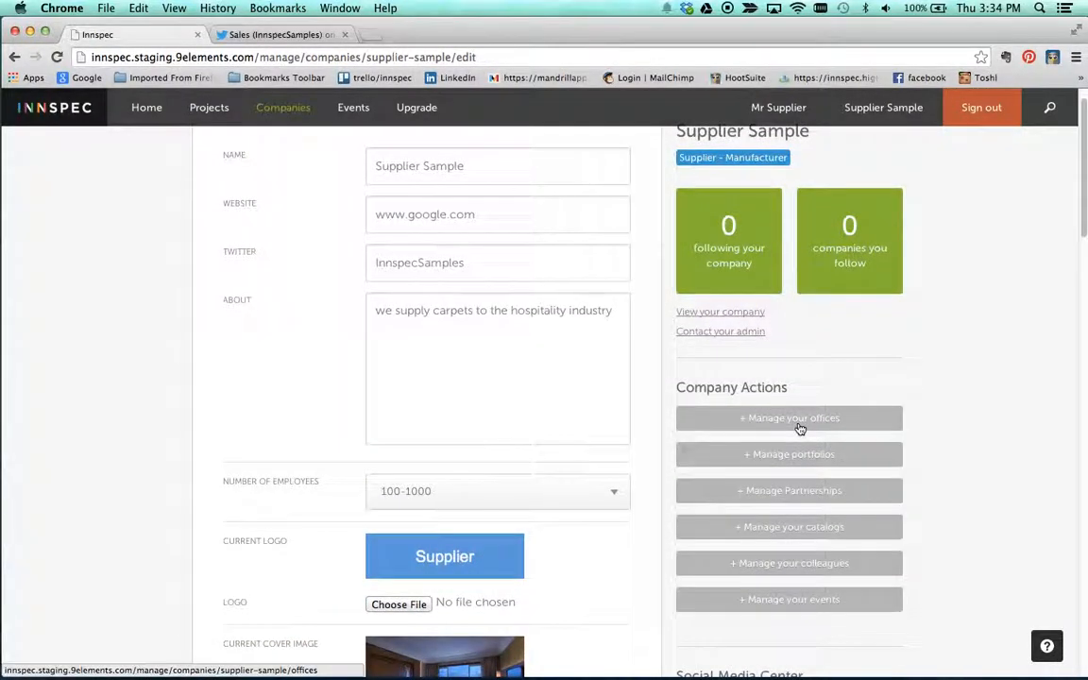
scroll(800, 429, down, 2)
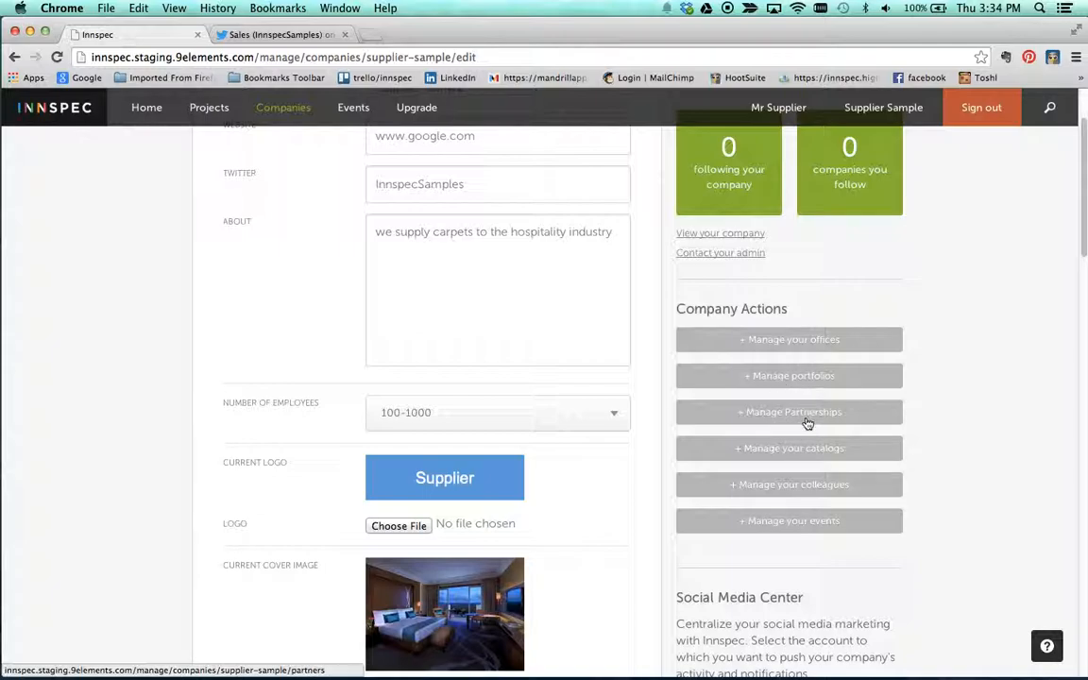
scroll(806, 416, down, 1)
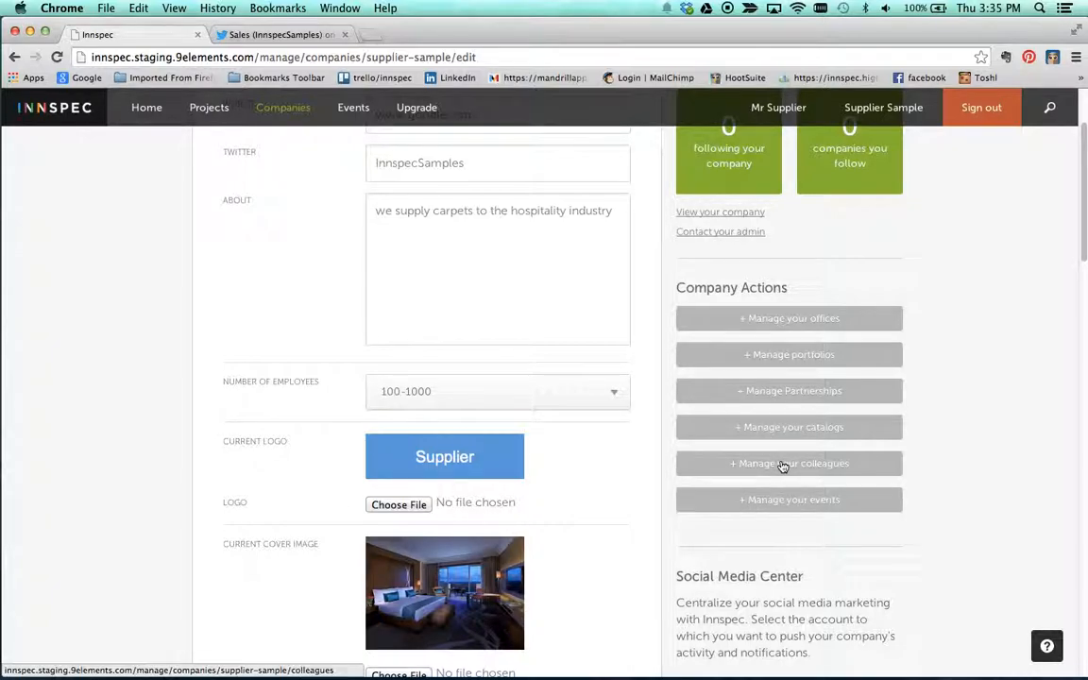
scroll(784, 465, down, 1)
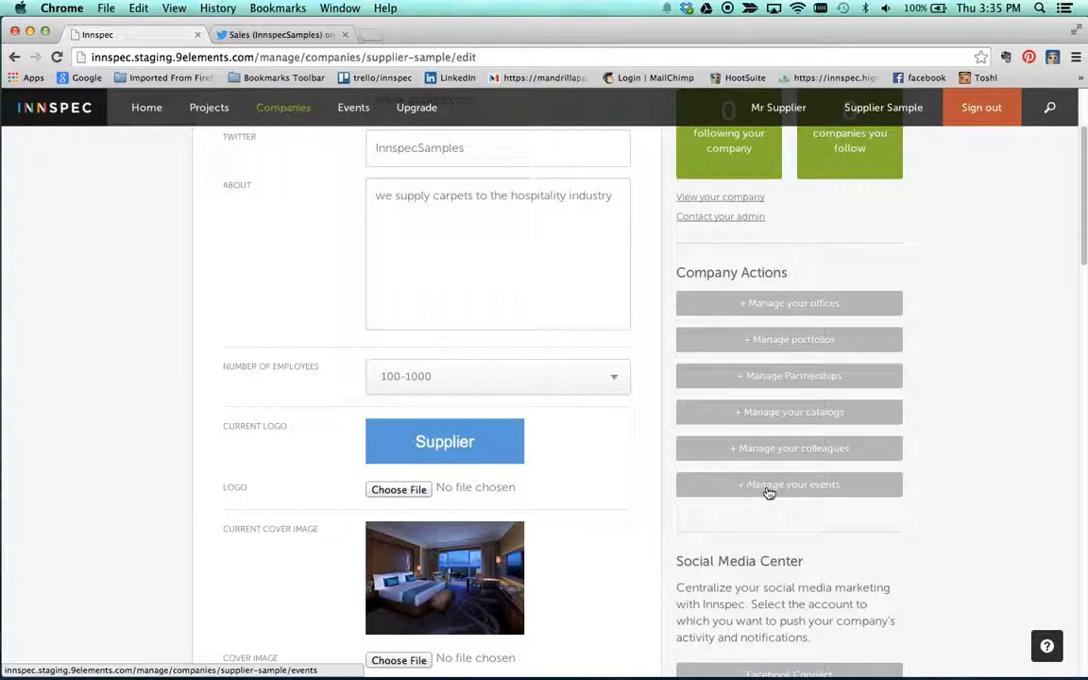
scroll(768, 493, down, 5)
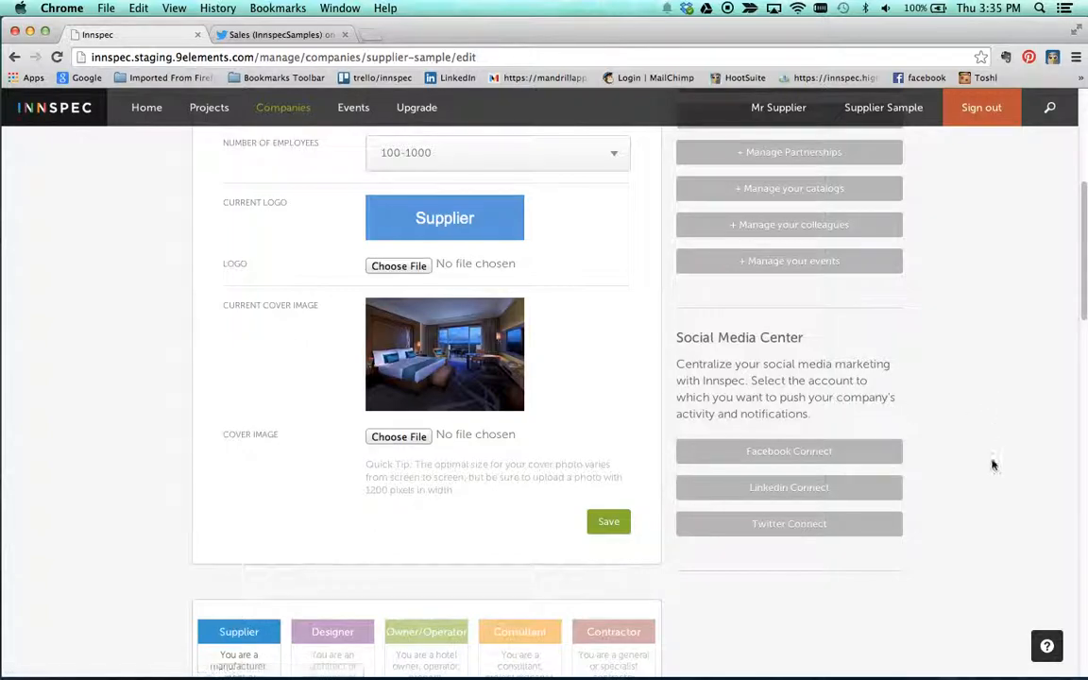
scroll(990, 469, down, 1)
scroll(990, 470, down, 1)
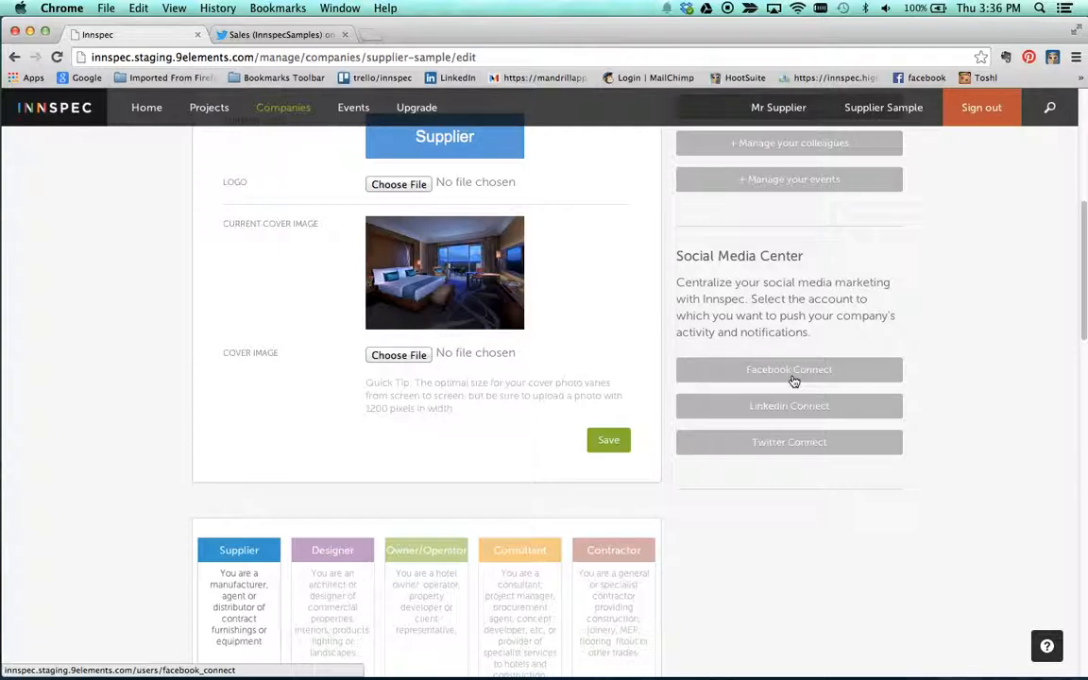
Step: Review the company's type and categorization settings, including supplier type, supplied product groups and the Carpets & Rugs subcategories
scroll(793, 380, down, 5)
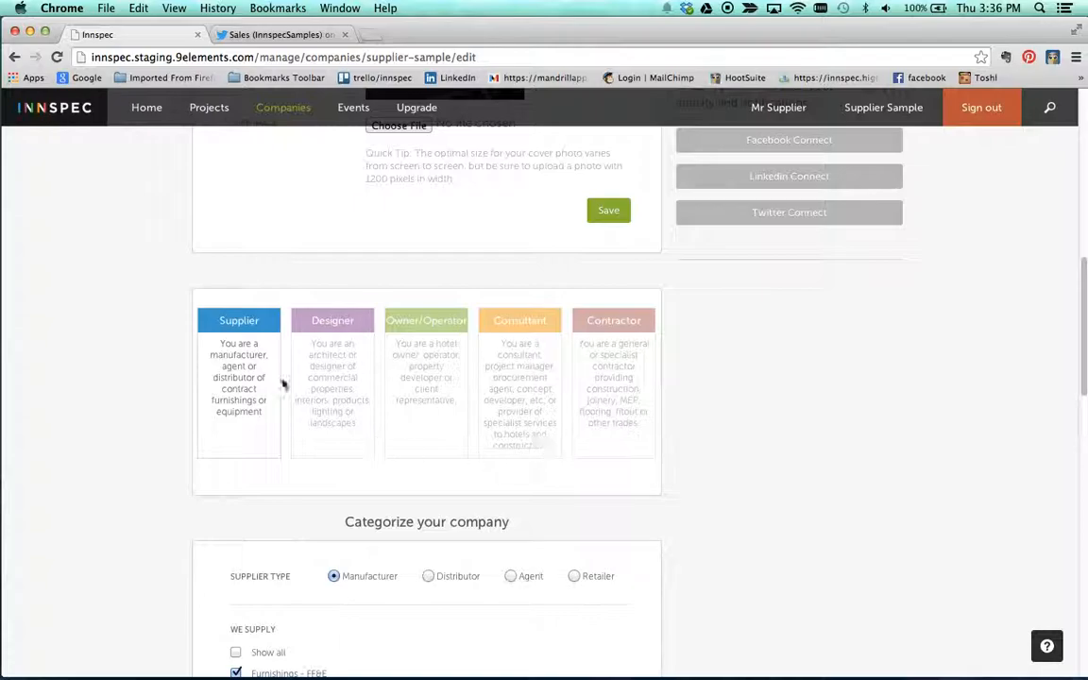
scroll(503, 447, down, 8)
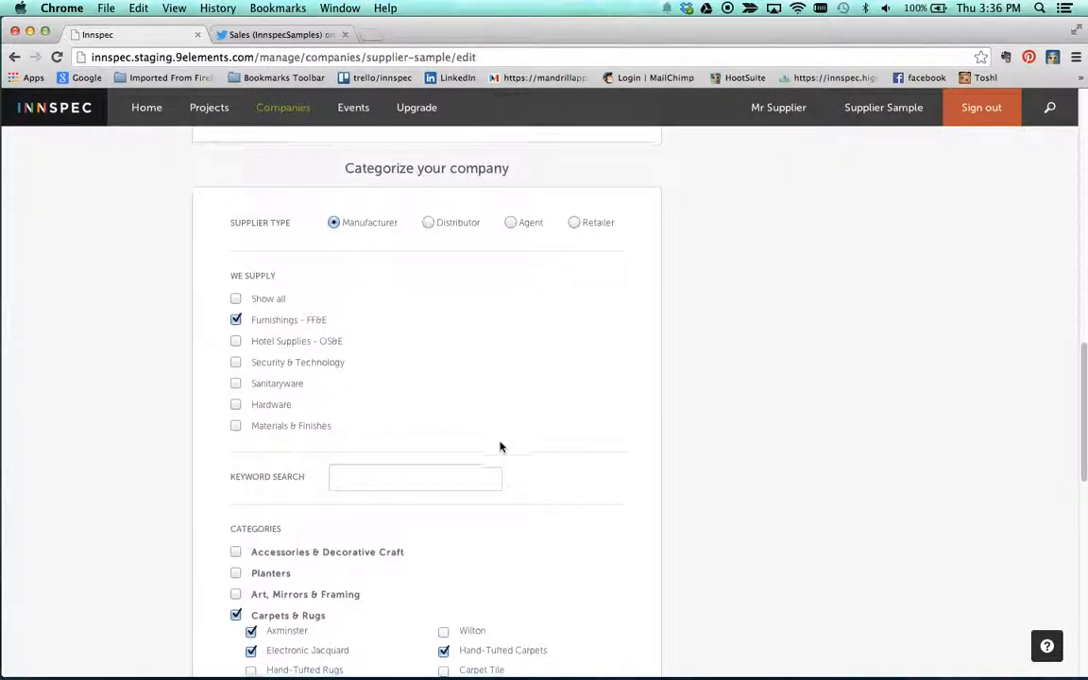
scroll(395, 454, down, 12)
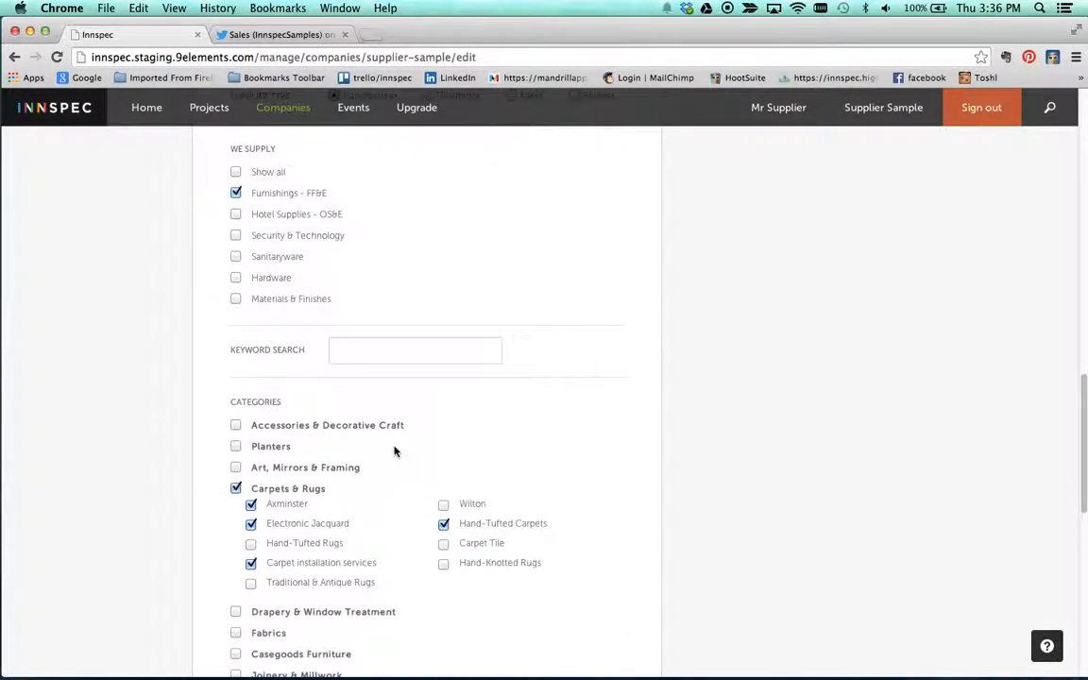
scroll(395, 319, up, 10)
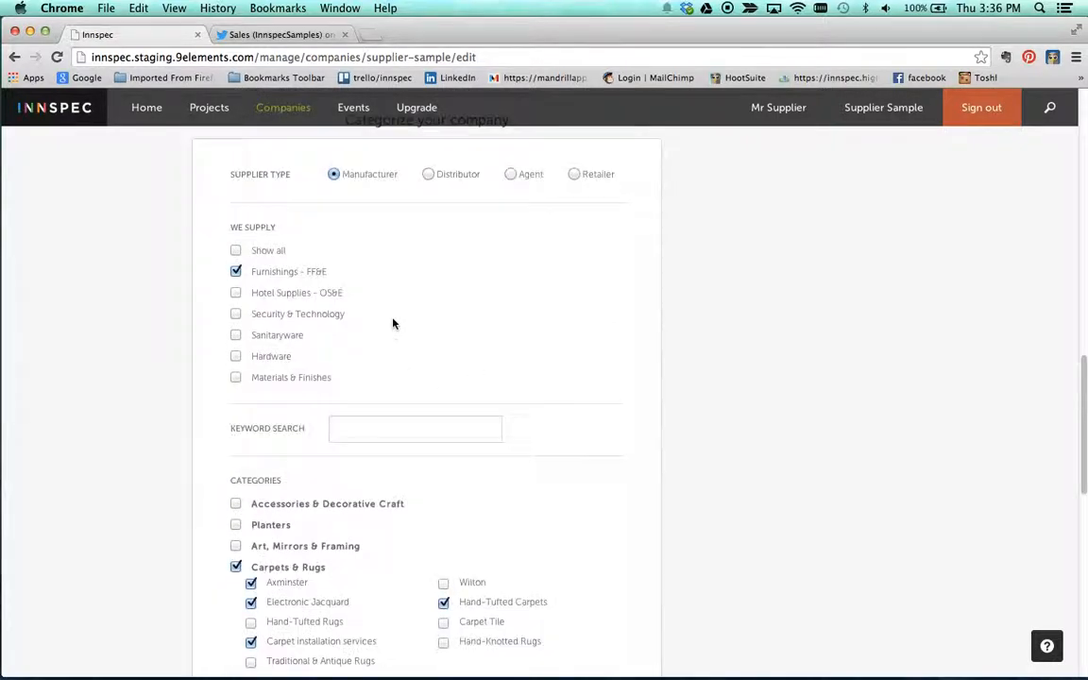
scroll(539, 380, down, 4)
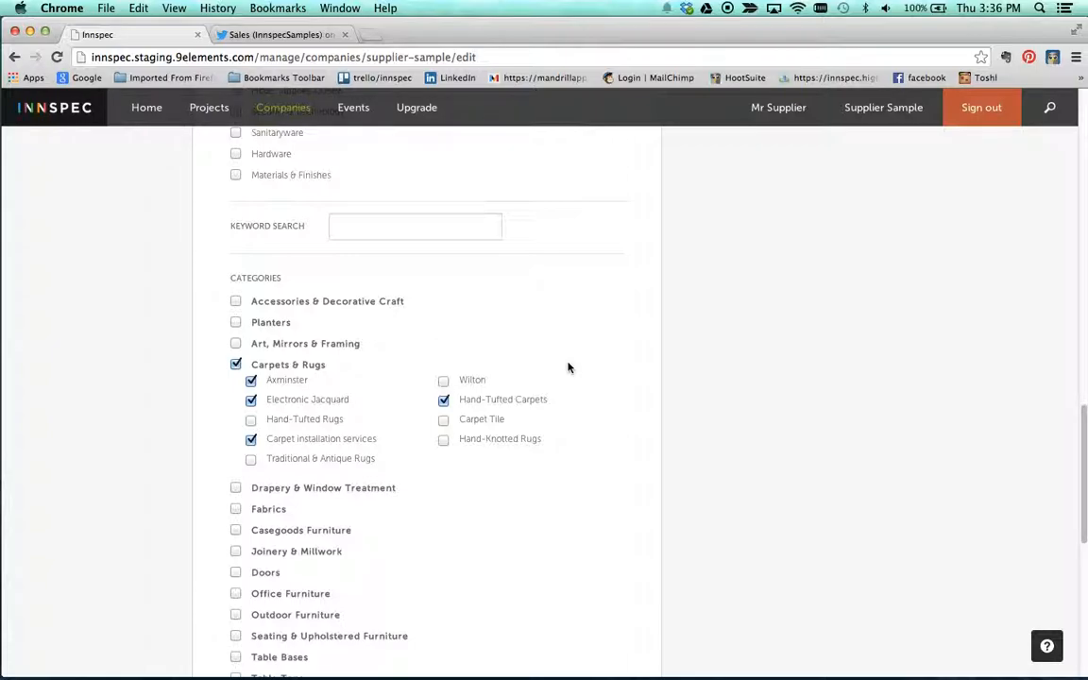
scroll(567, 368, up, 20)
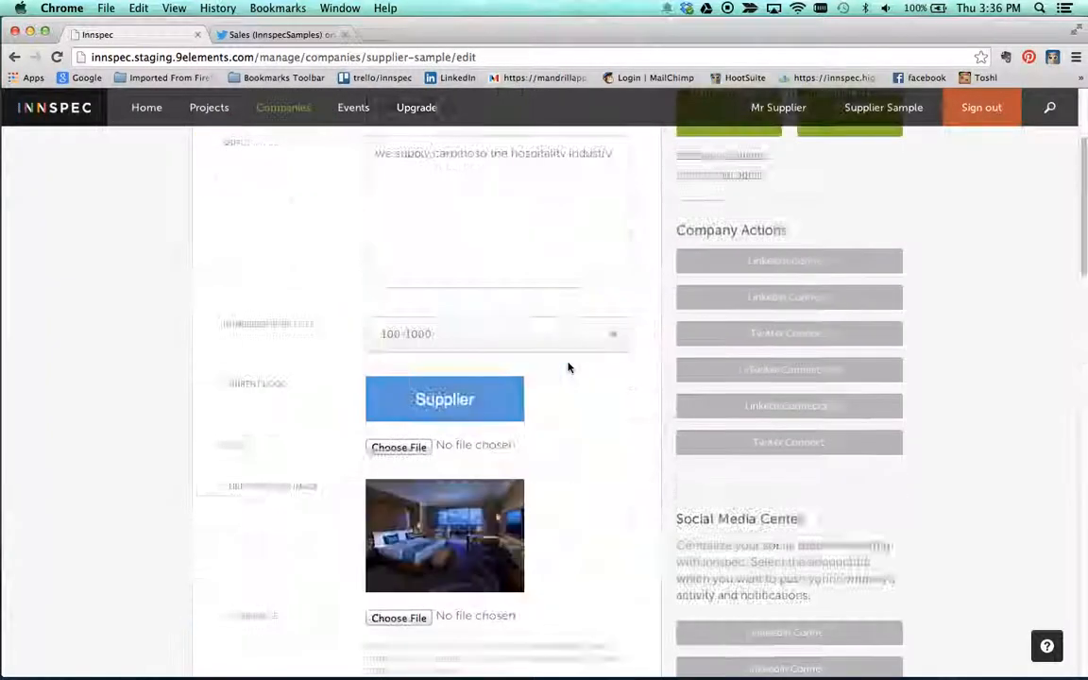